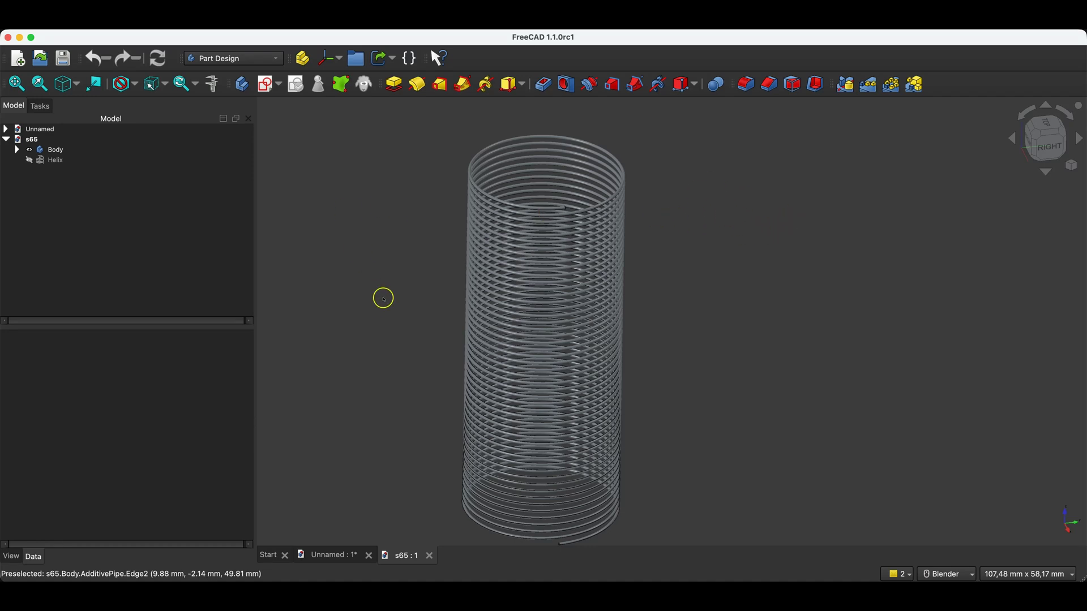
Compare the long spring in the s65 document with the short coil in the unnamed document
click(334, 555)
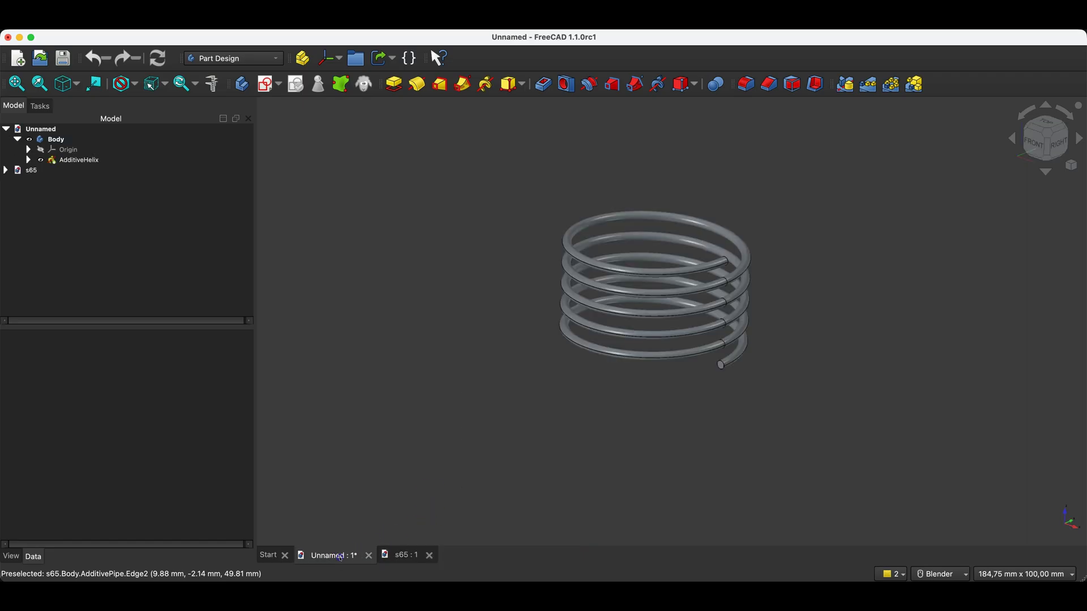
click(400, 558)
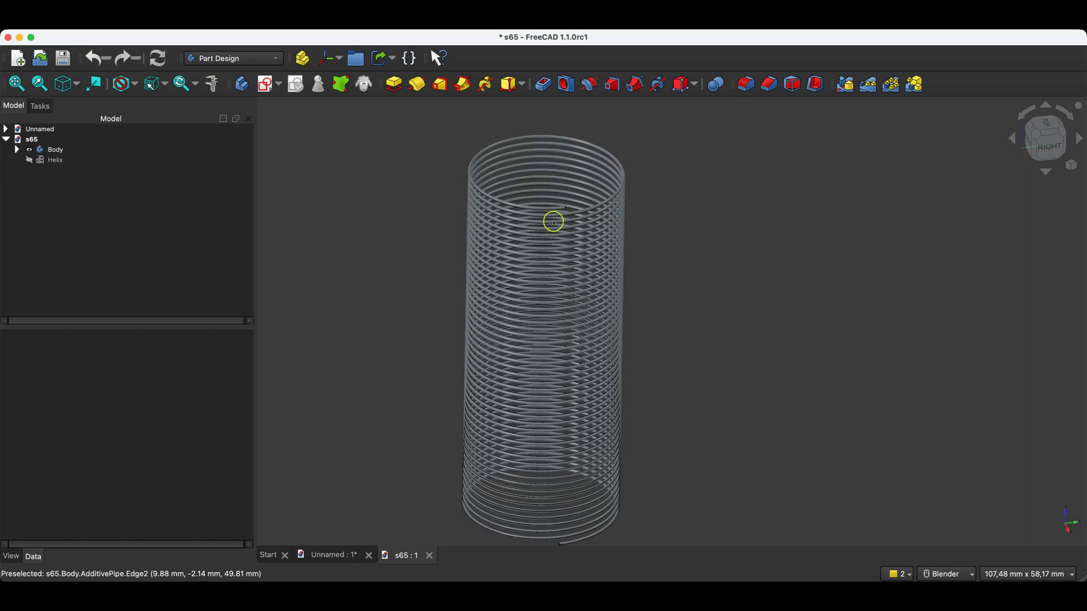
click(329, 557)
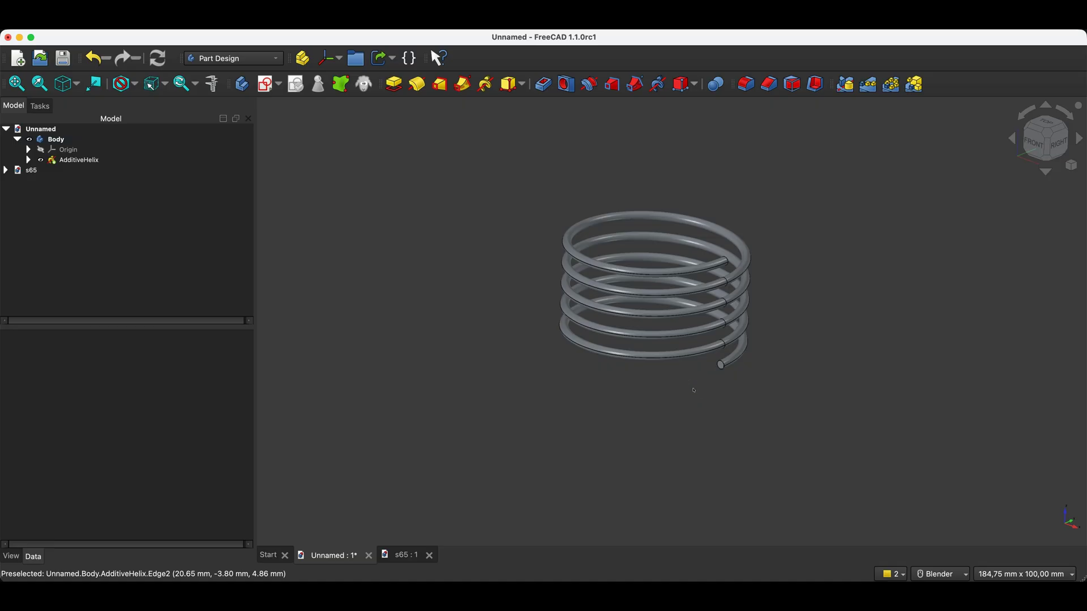
click(483, 265)
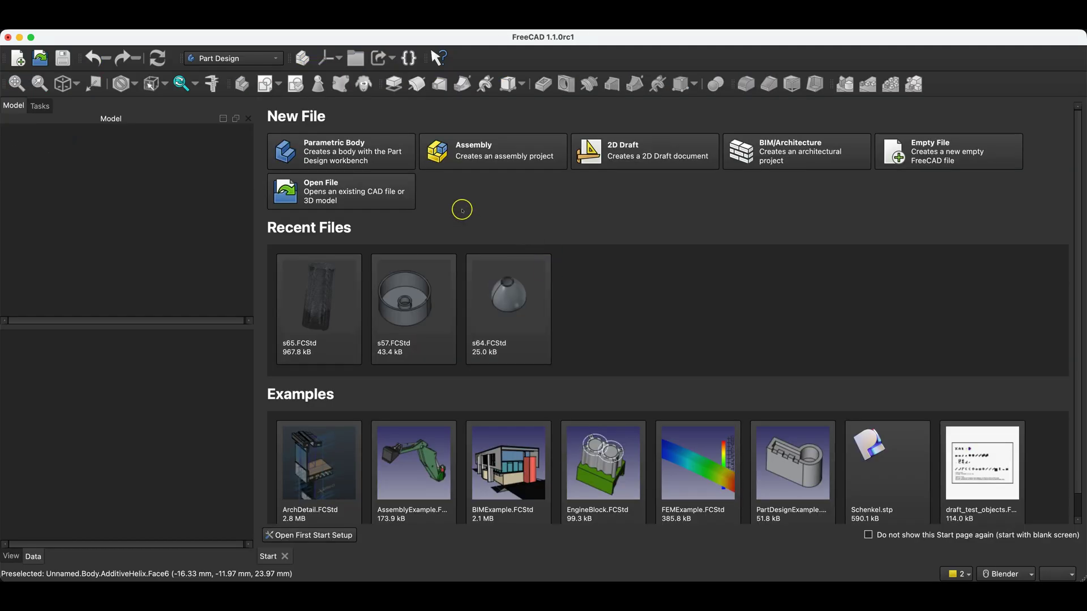
Create a new parametric body file and start a sketch on the XZ plane
click(338, 160)
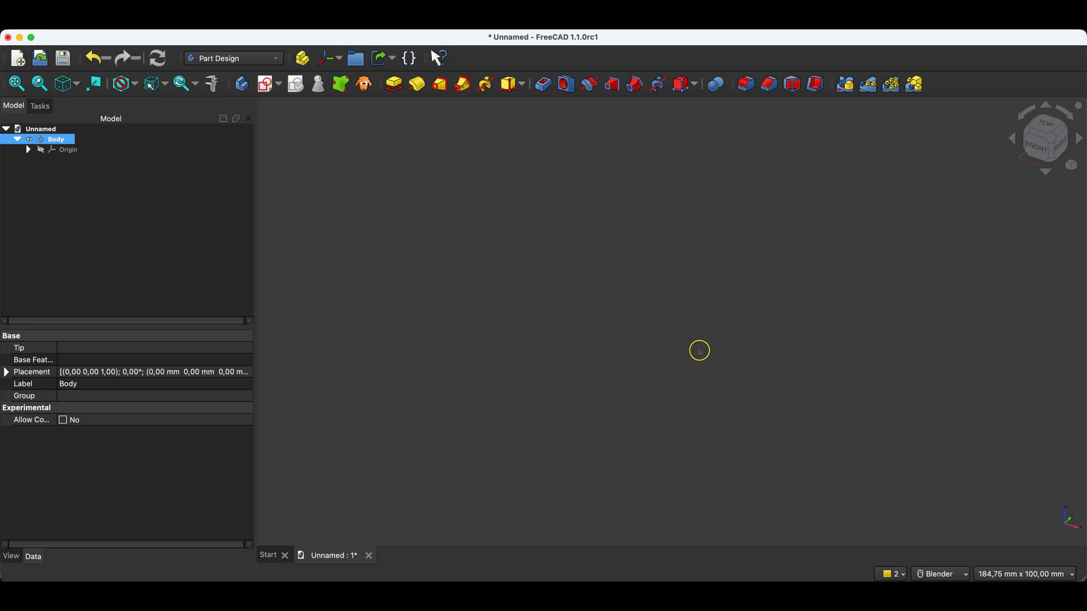
click(264, 84)
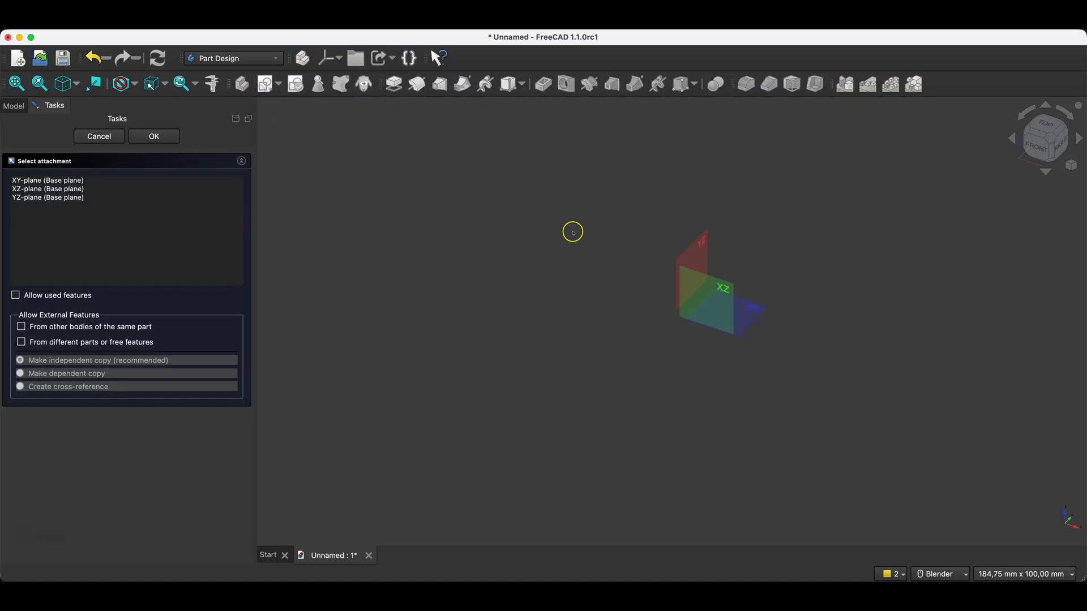
click(713, 282)
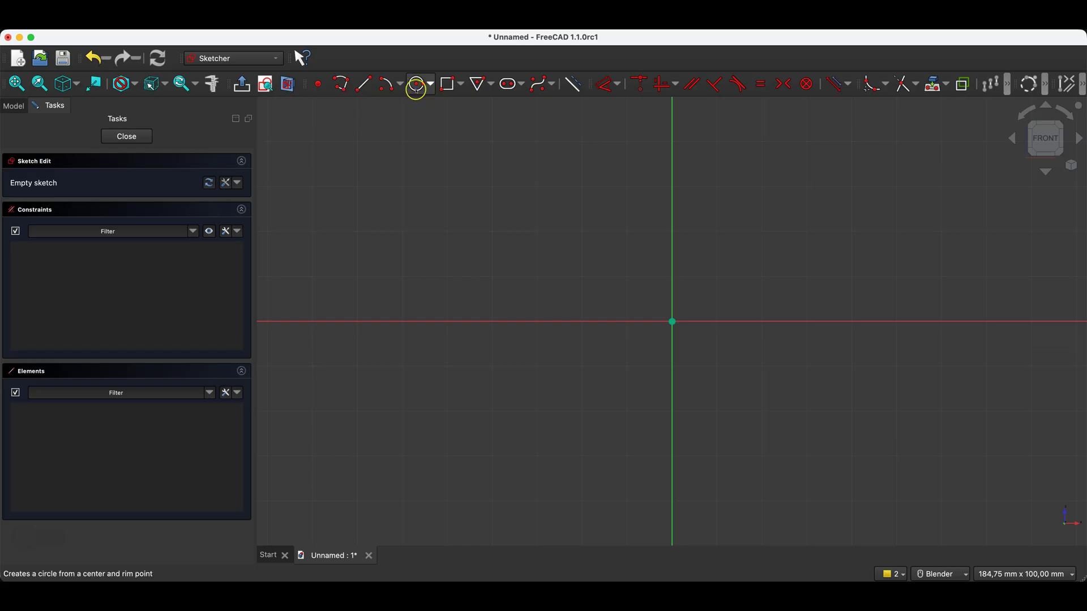
Draw a three-sided polygon with a 3 mm radius centred on the horizontal axis, one vertex facing the origin
click(479, 83)
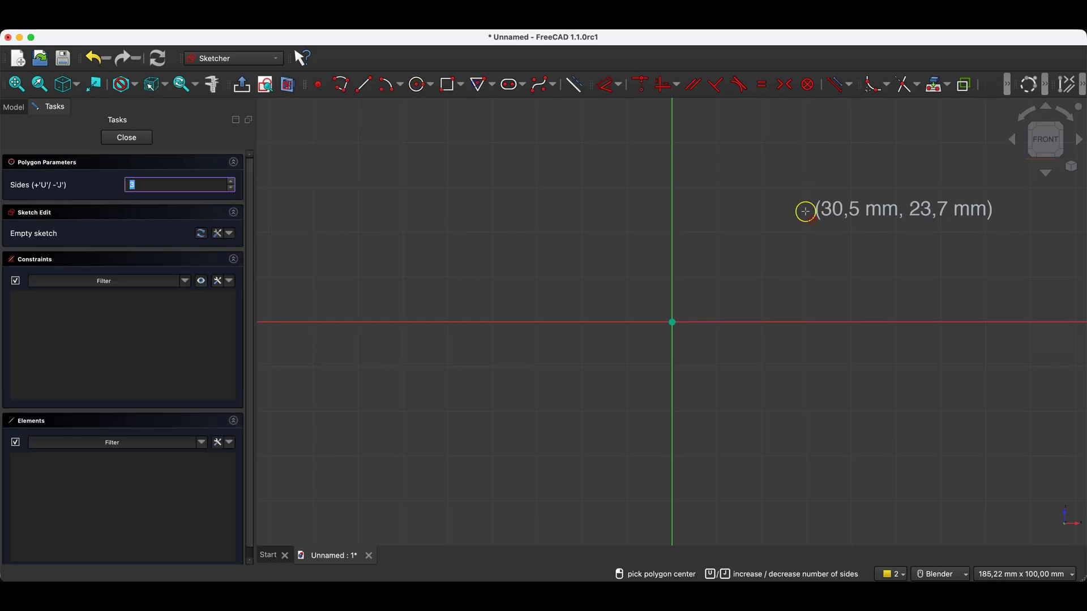
click(811, 322)
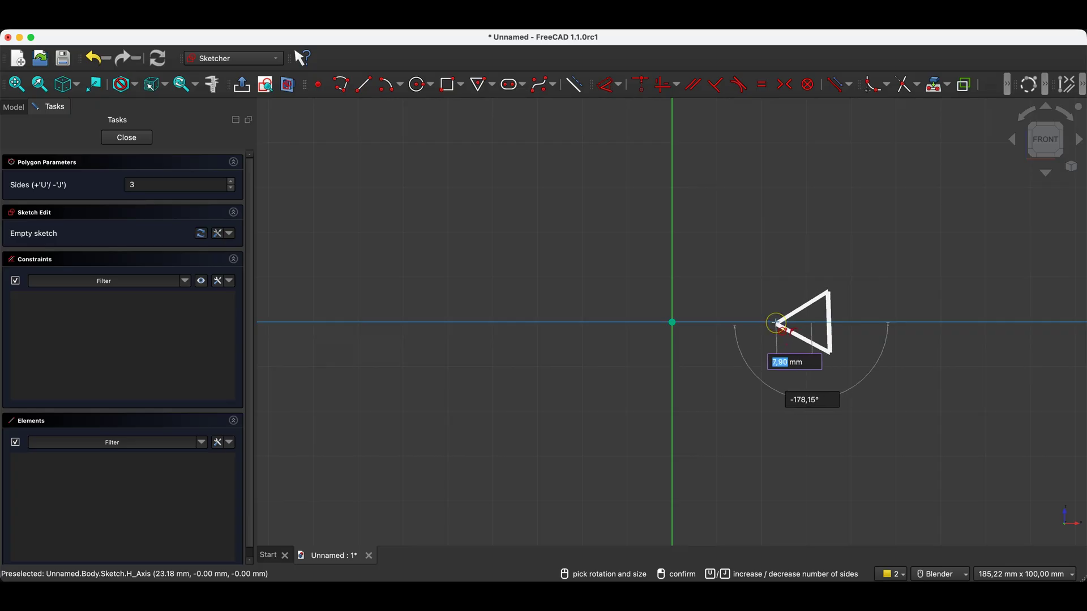
text(3)
key(Tab)
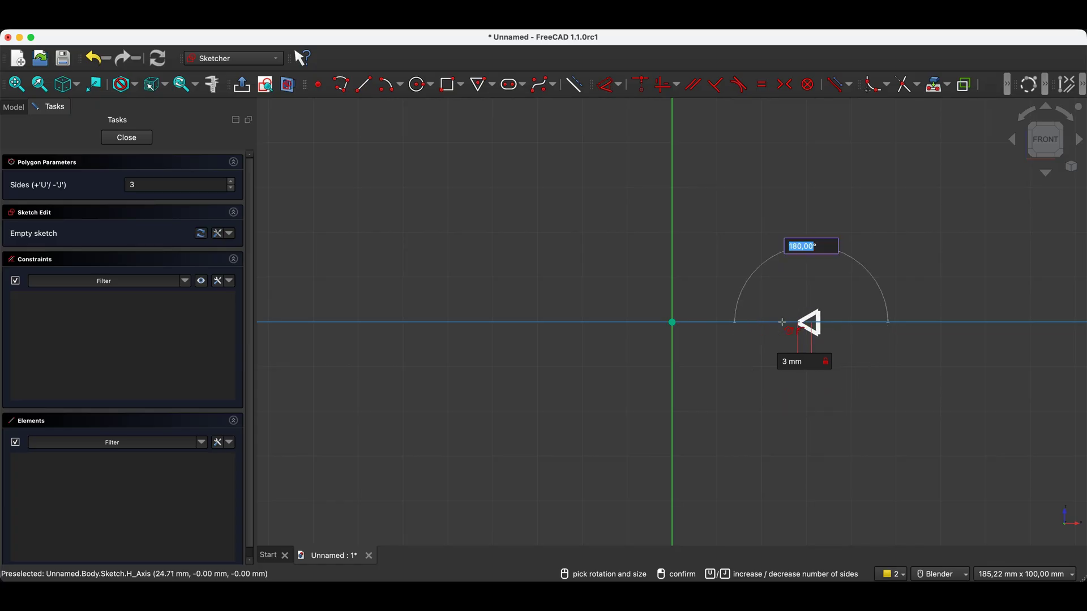
click(782, 322)
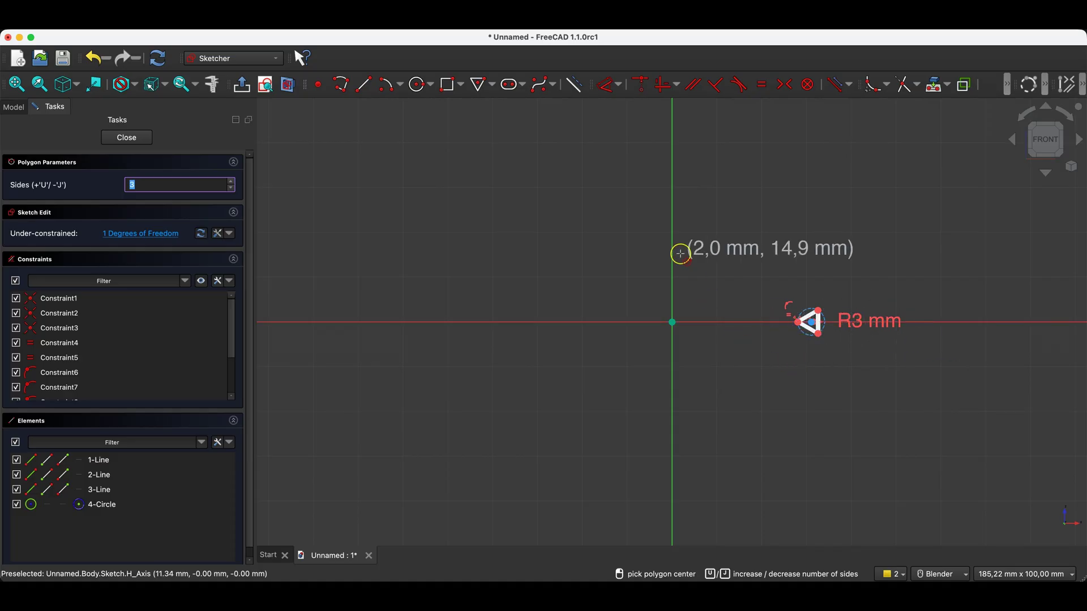
key(Escape)
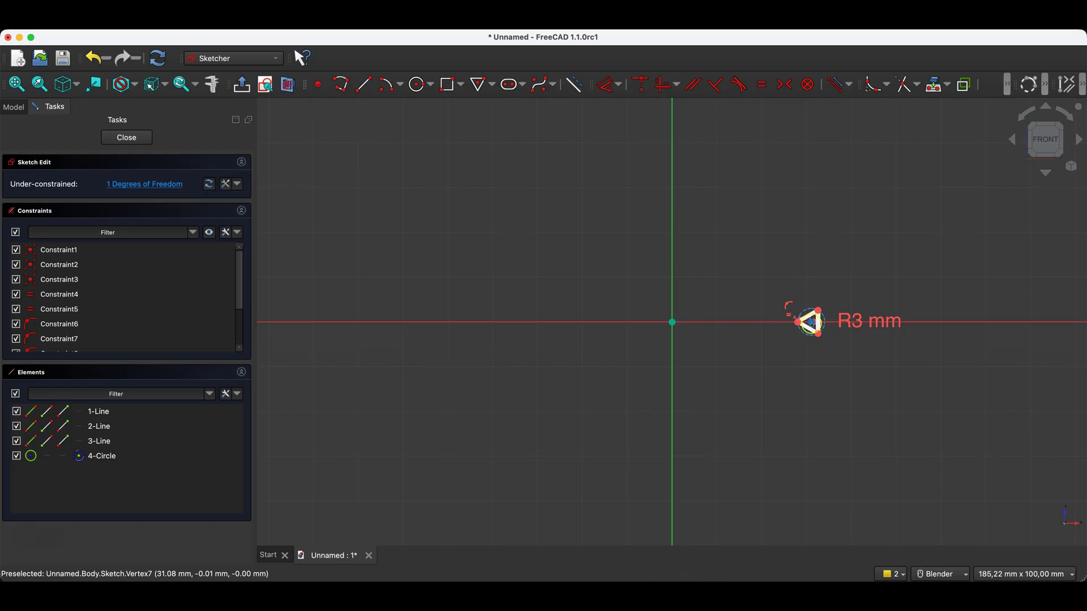
Dimension the triangle's centre 30 mm horizontally from the origin and finish the sketch
click(812, 323)
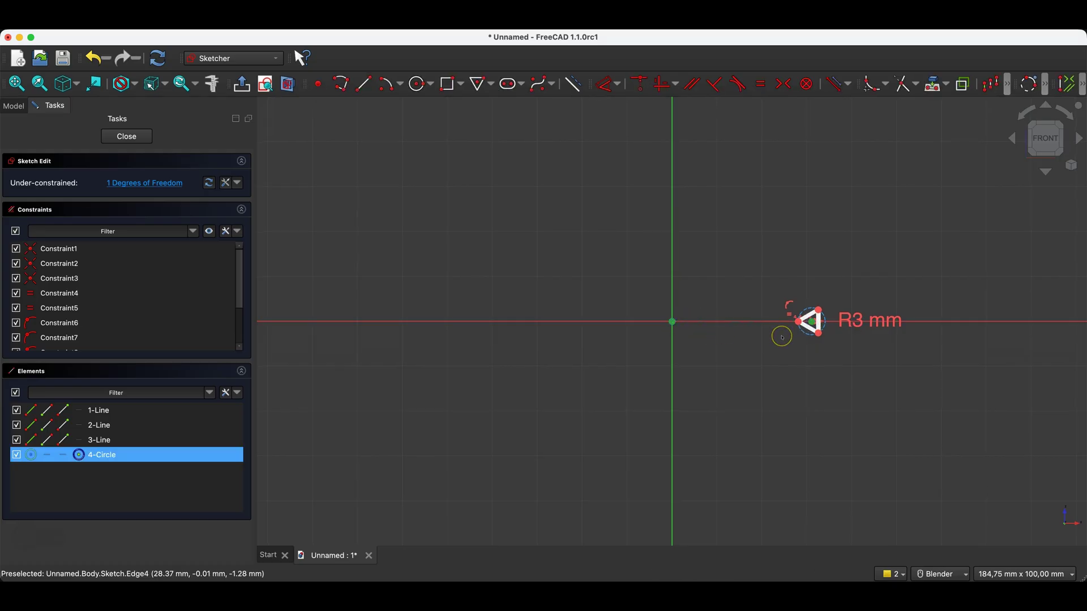
key(d)
click(758, 371)
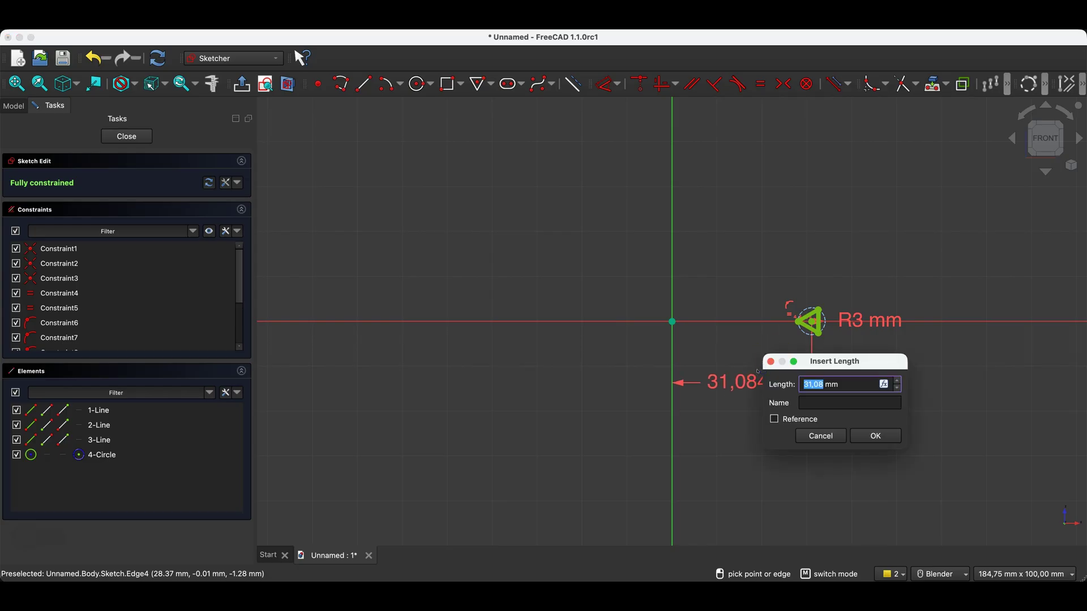
text(30)
key(Return)
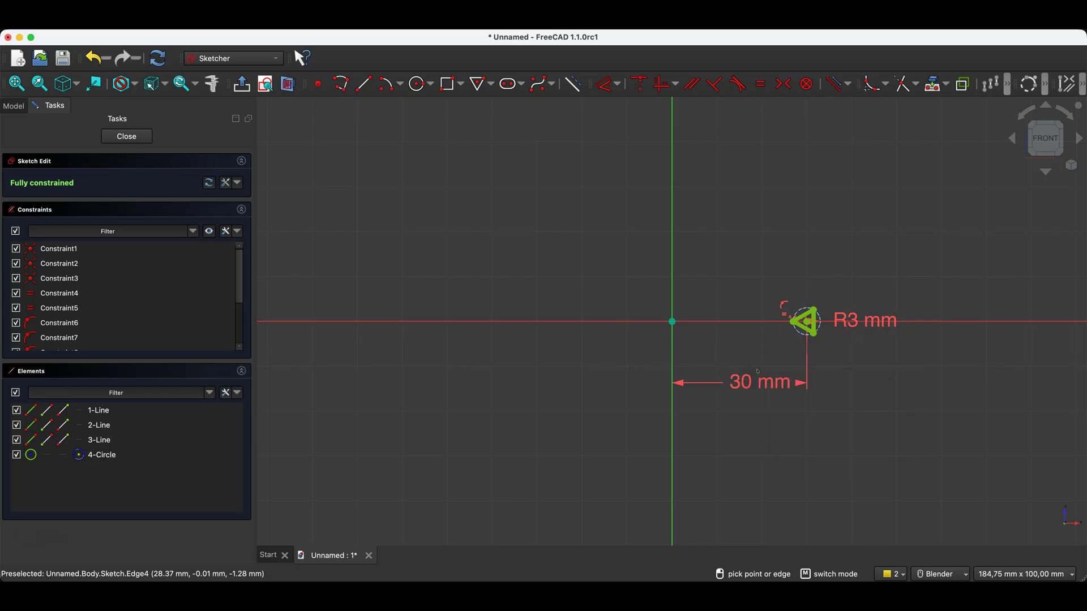
click(110, 137)
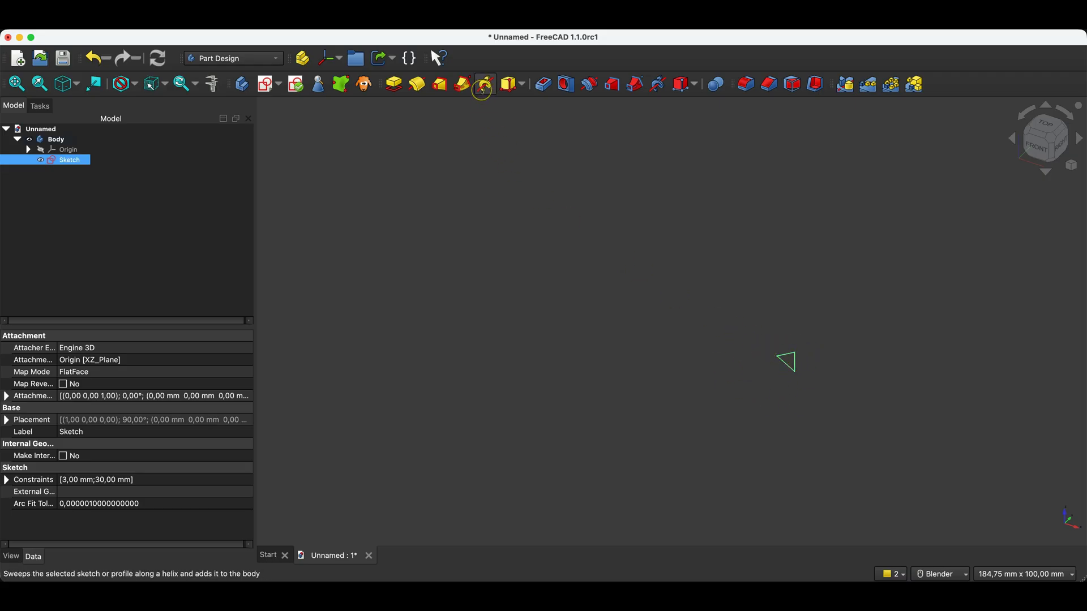
Start an additive helix from the triangle sketch with a pitch of 10 mm and a height of 50 mm
click(483, 89)
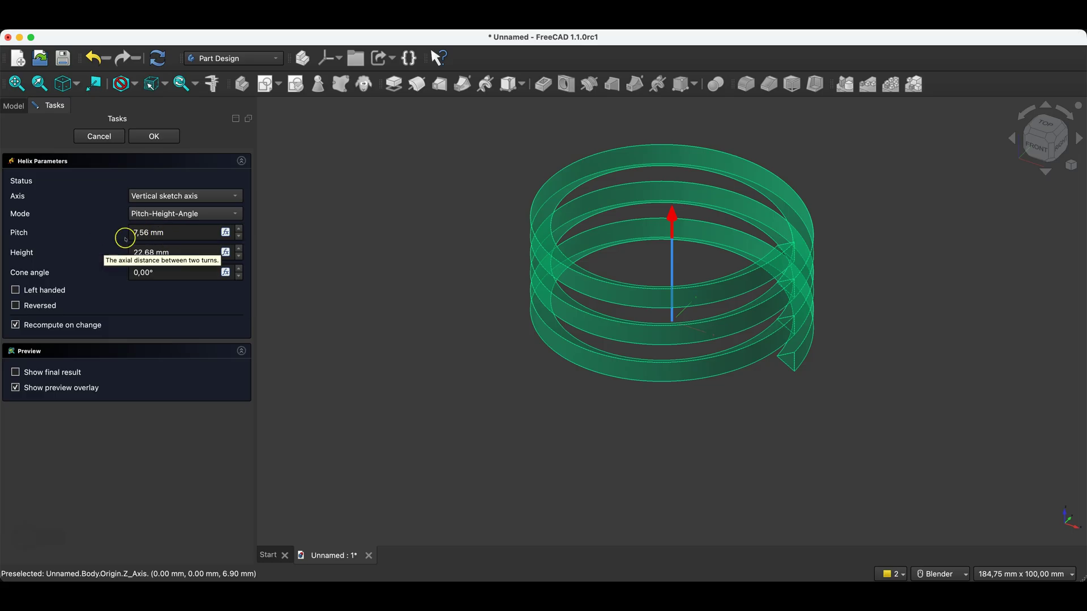
double_click(167, 233)
drag(167, 233, 103, 234)
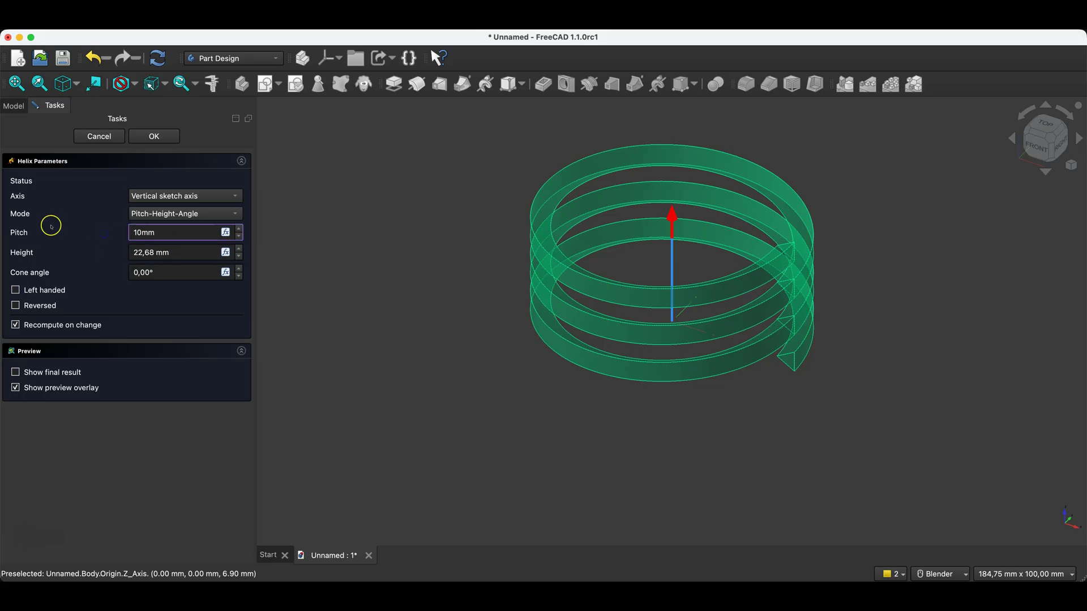
click(148, 253)
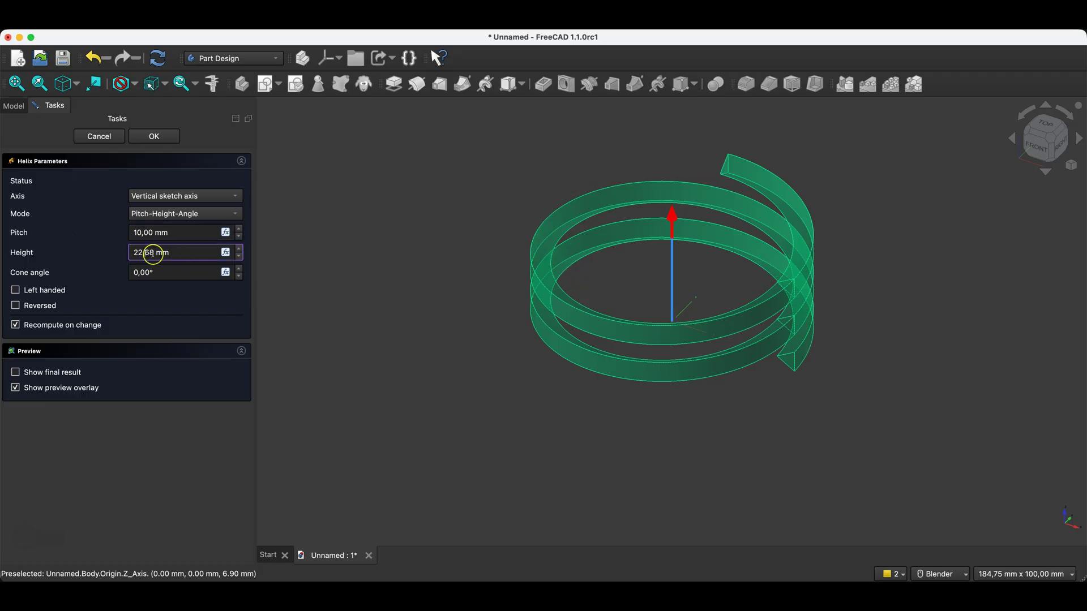
text(50)
click(146, 233)
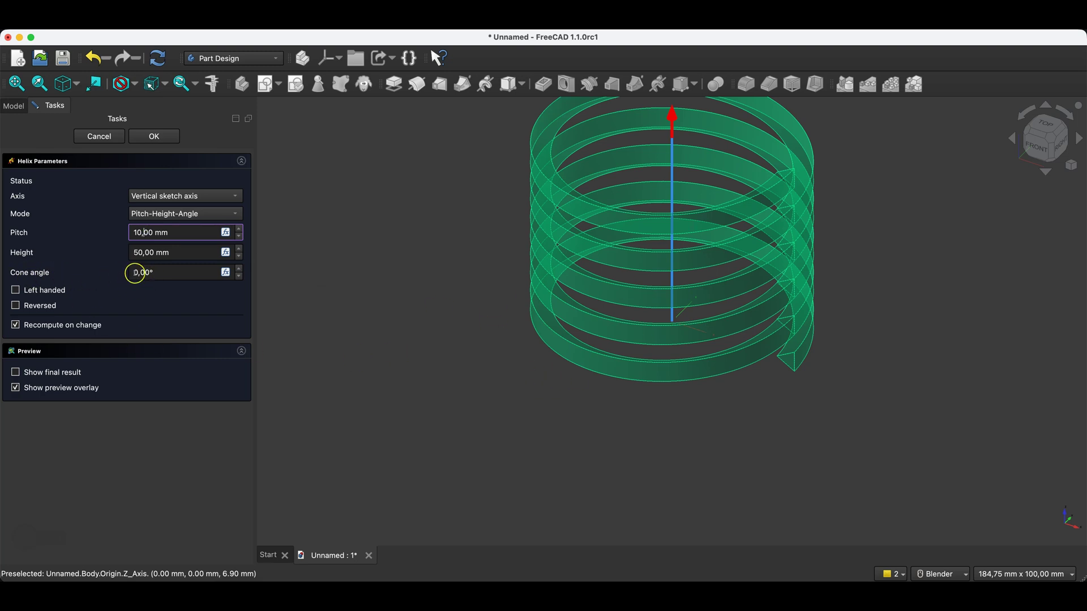
Try a 15° cone angle on the helix, then set the cone angle back to 0°
drag(138, 273, 99, 273)
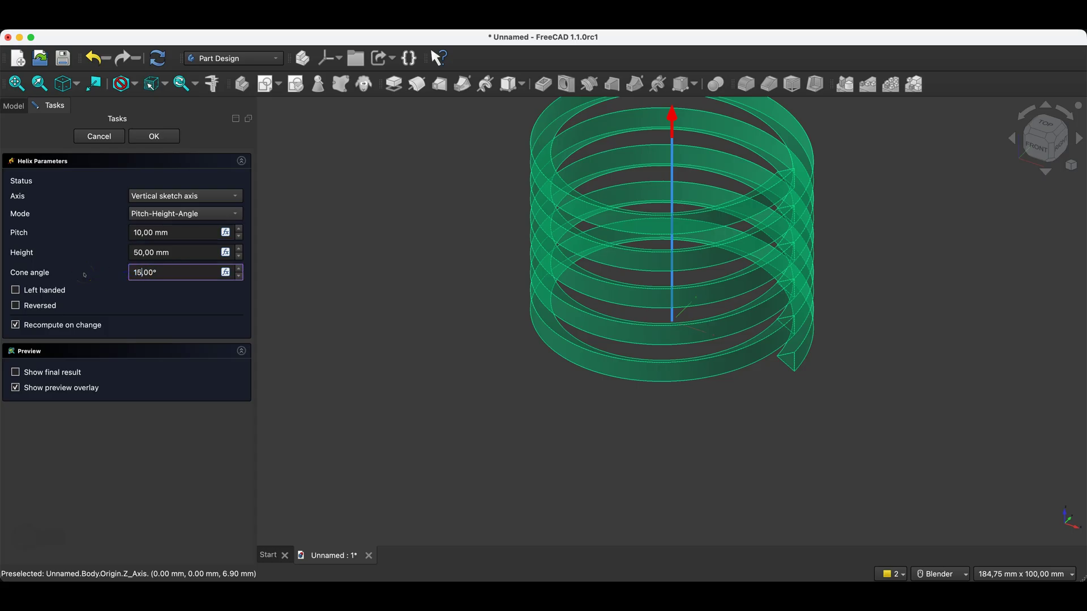
click(133, 255)
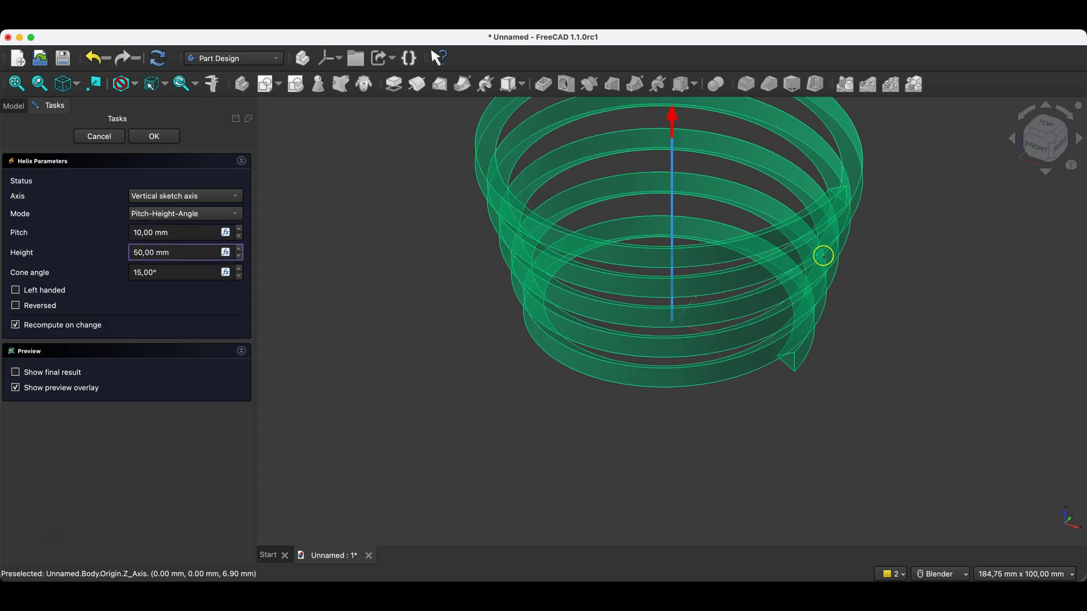
scroll(823, 252, down, 2)
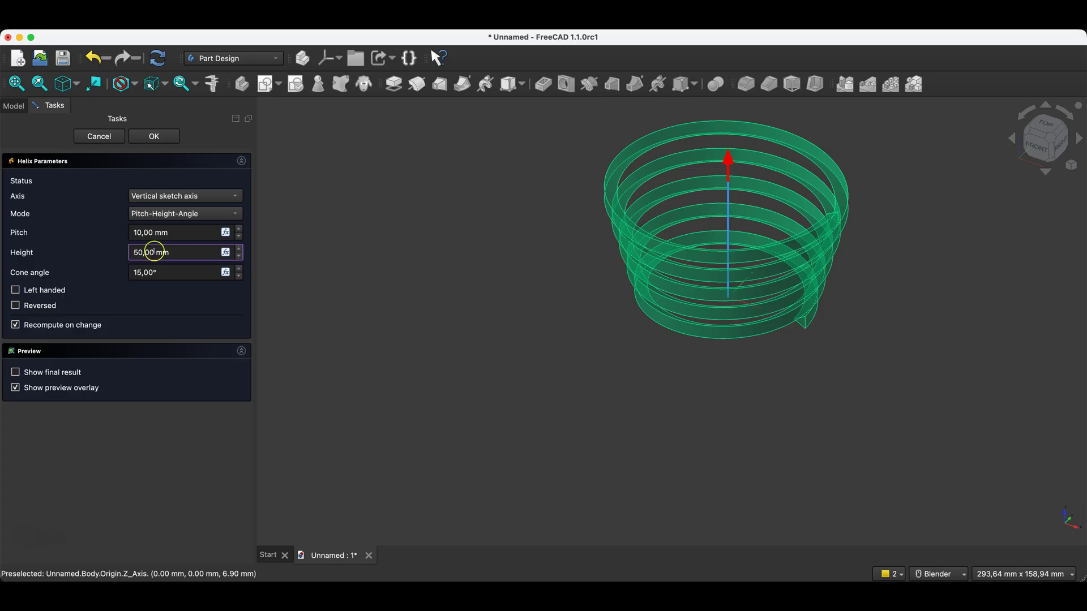
drag(142, 273, 129, 273)
text(0)
key(Return)
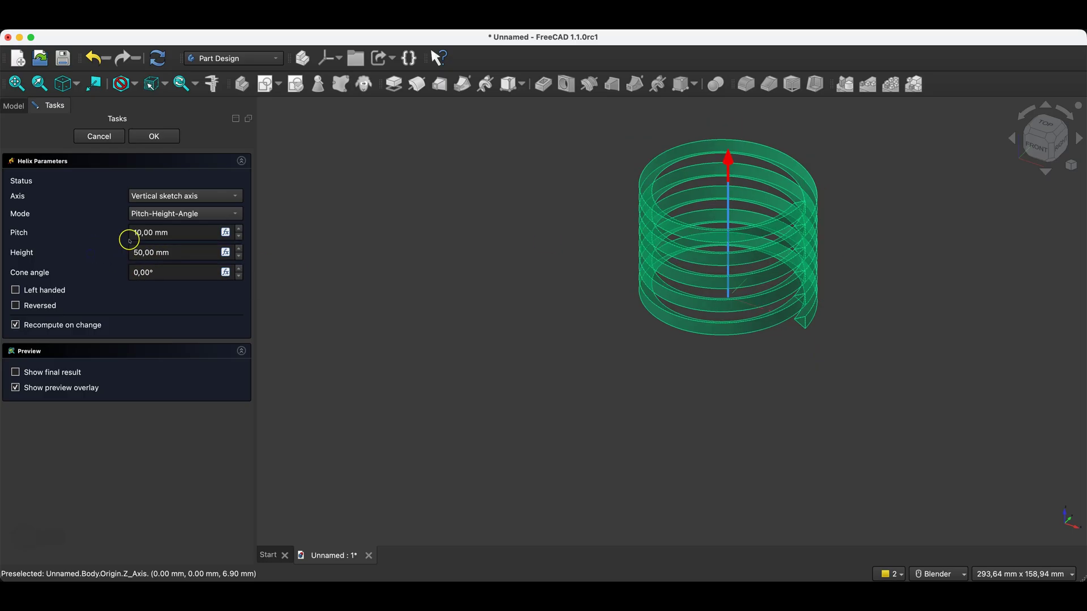
Confirm the additive helix and inspect the triangular coil up close from another angle
click(168, 136)
scroll(529, 241, down, 3)
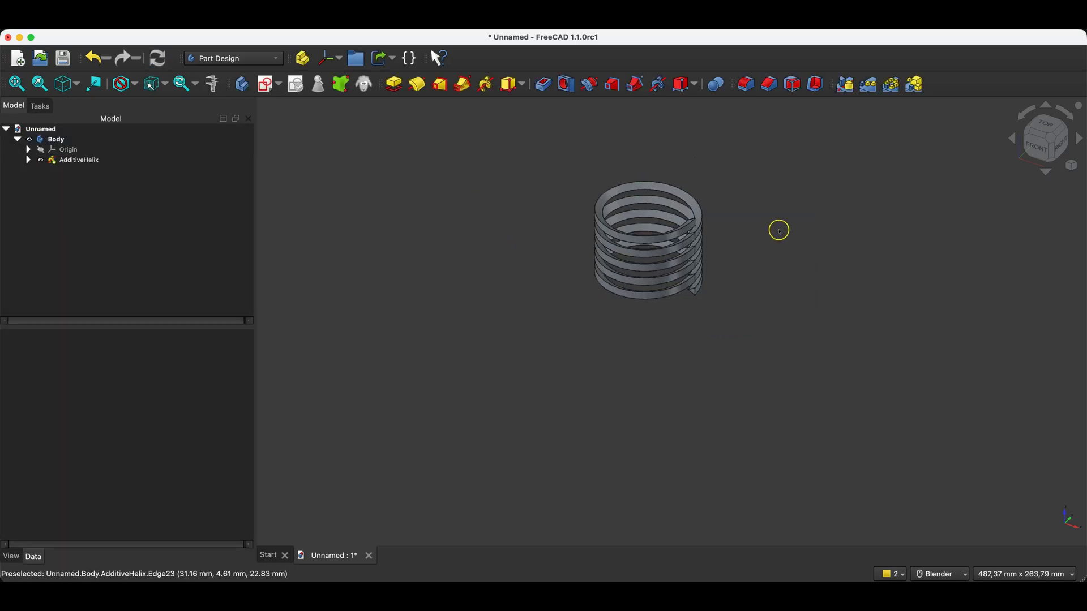
scroll(779, 231, up, 3)
middle_drag(600, 260, 388, 145)
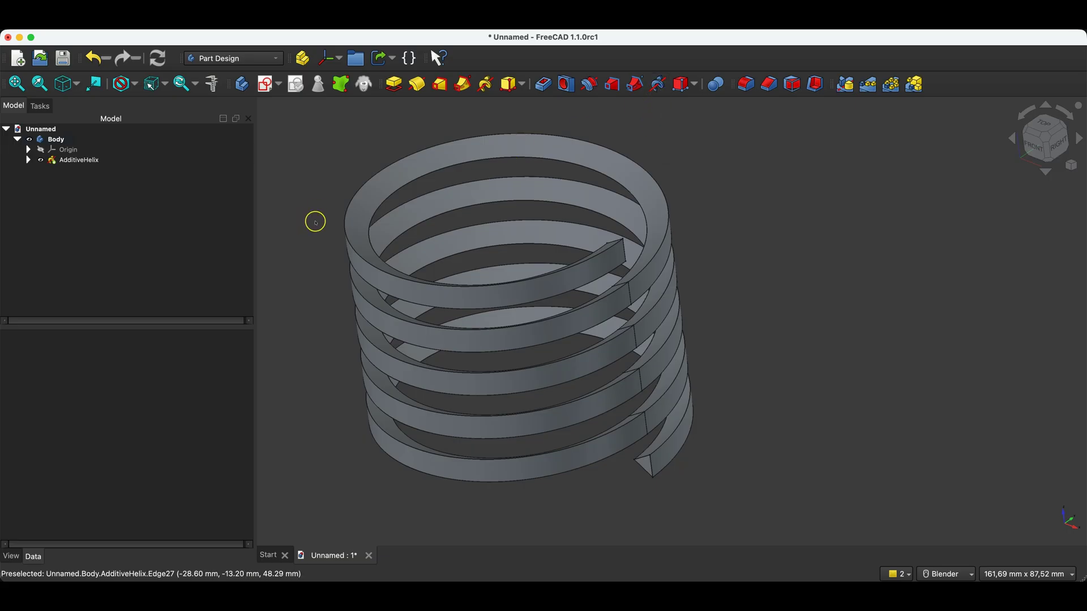
Close the coil document without saving and start an XY-plane sketch in a new parametric body file
click(369, 556)
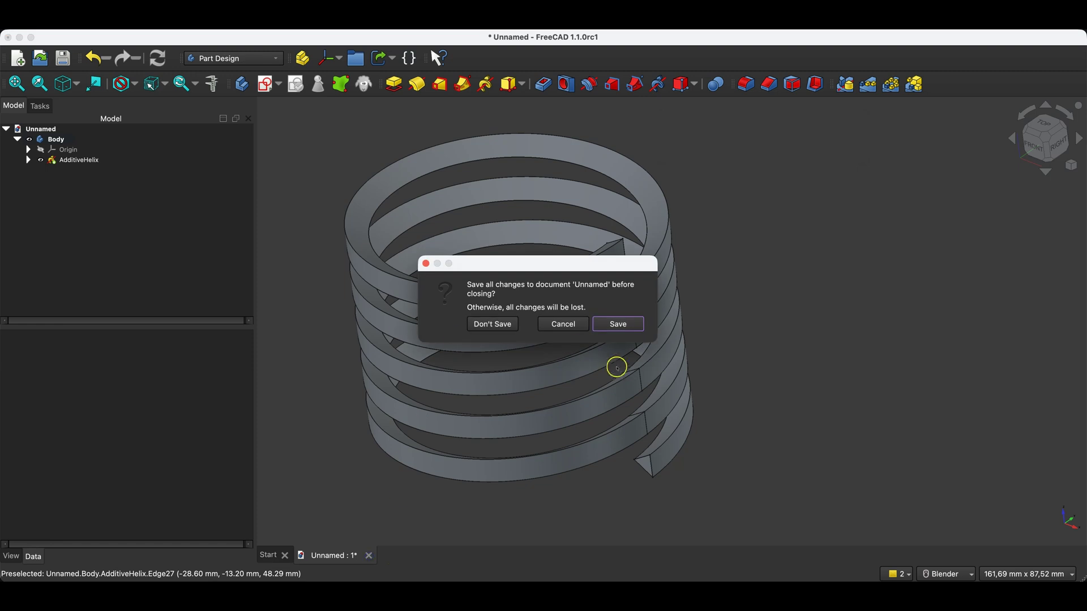
click(493, 325)
click(335, 153)
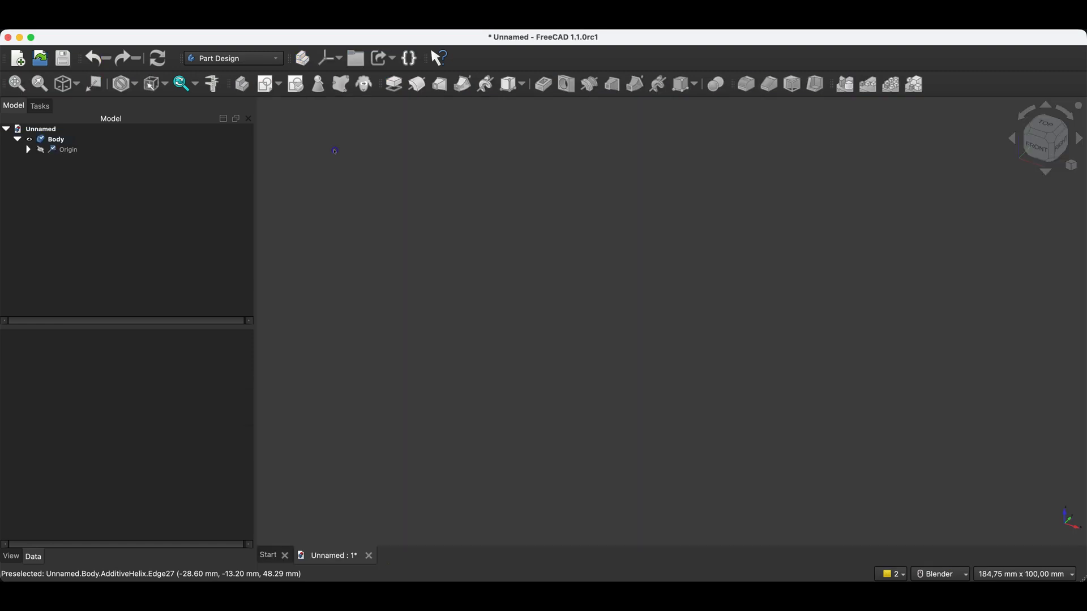
click(265, 85)
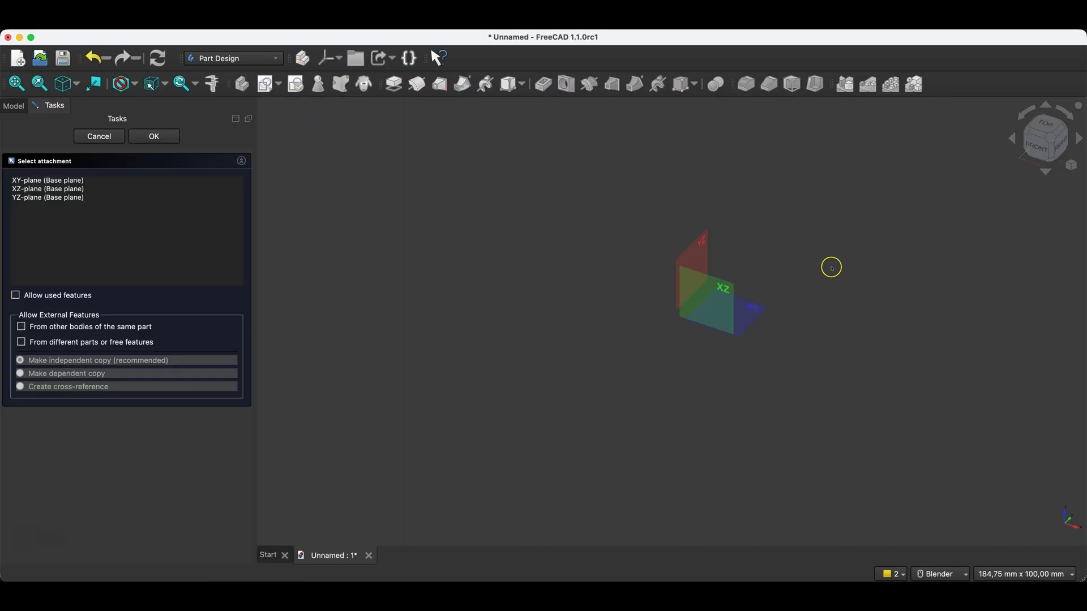
click(754, 308)
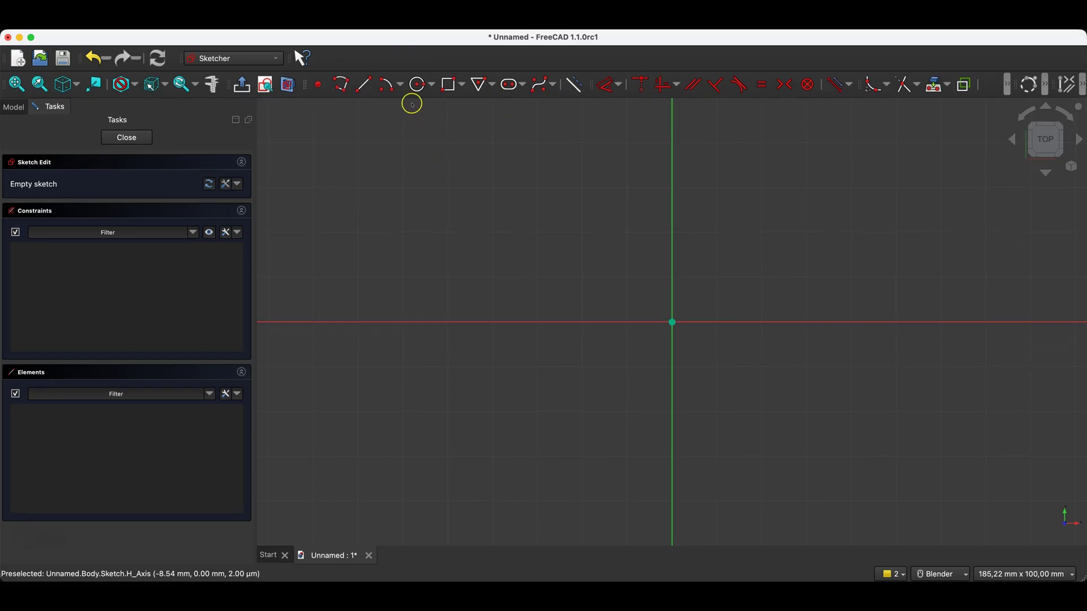
Draw a 50 mm diameter circle centred on the origin and finish the sketch
click(418, 84)
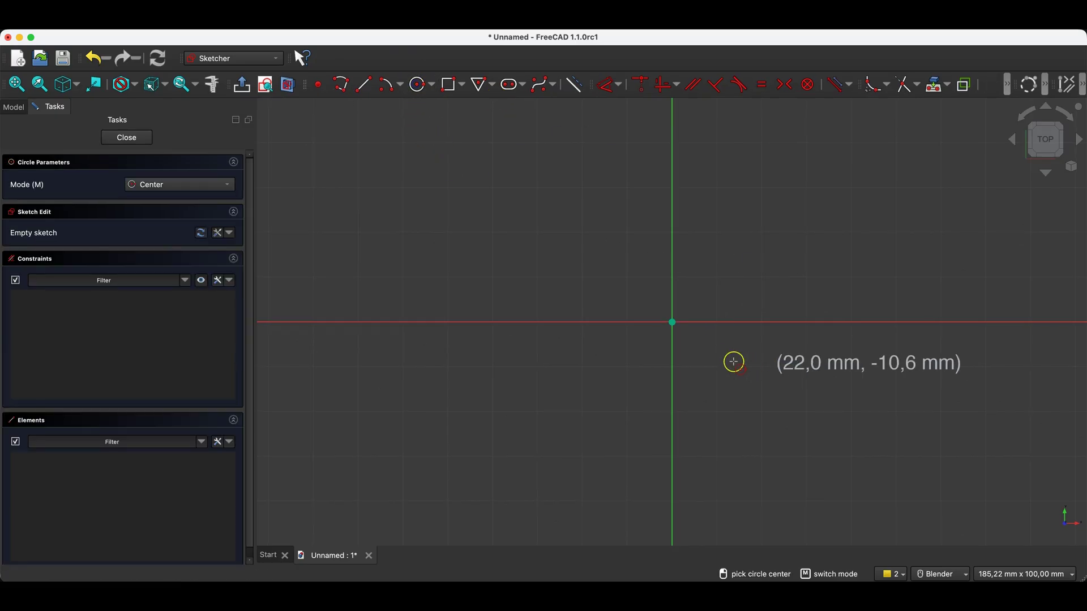
click(672, 322)
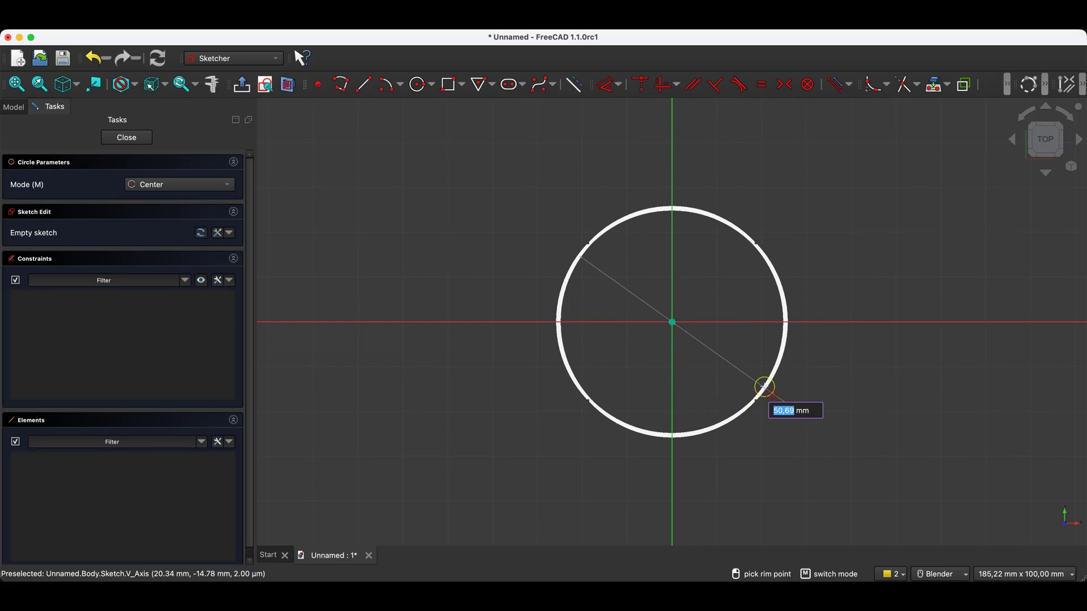
text(50)
key(Return)
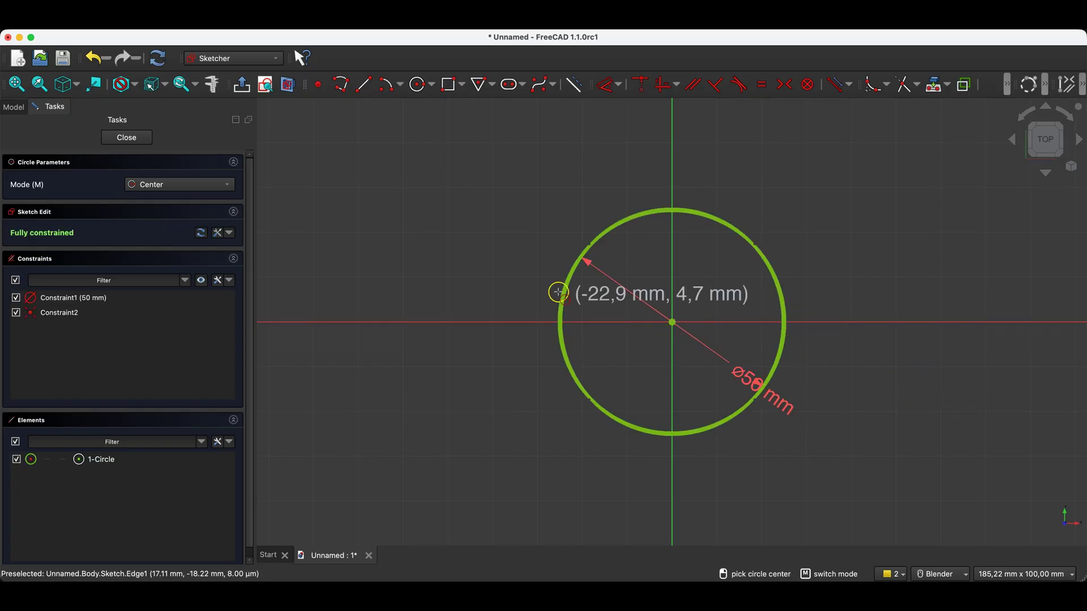
click(128, 140)
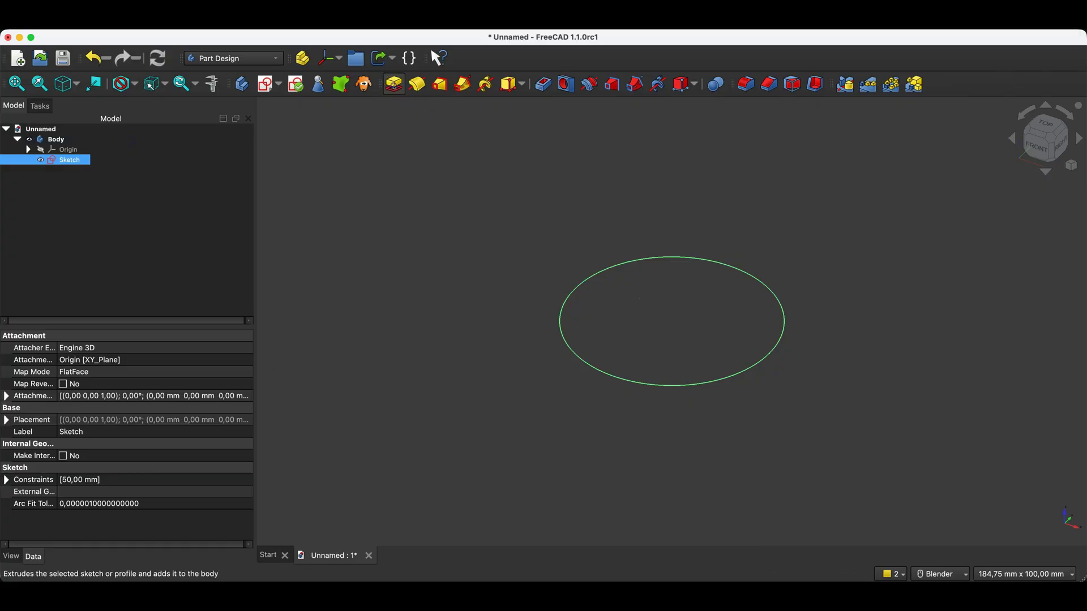
Pad the 50 mm circle to a length of 50 mm
click(394, 84)
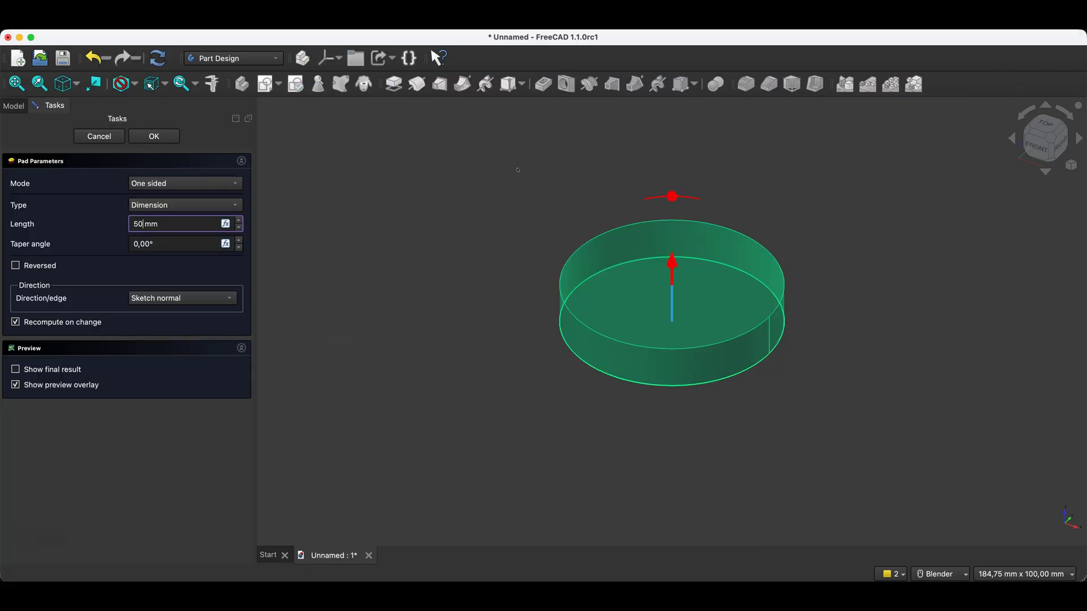
text(50)
key(Return)
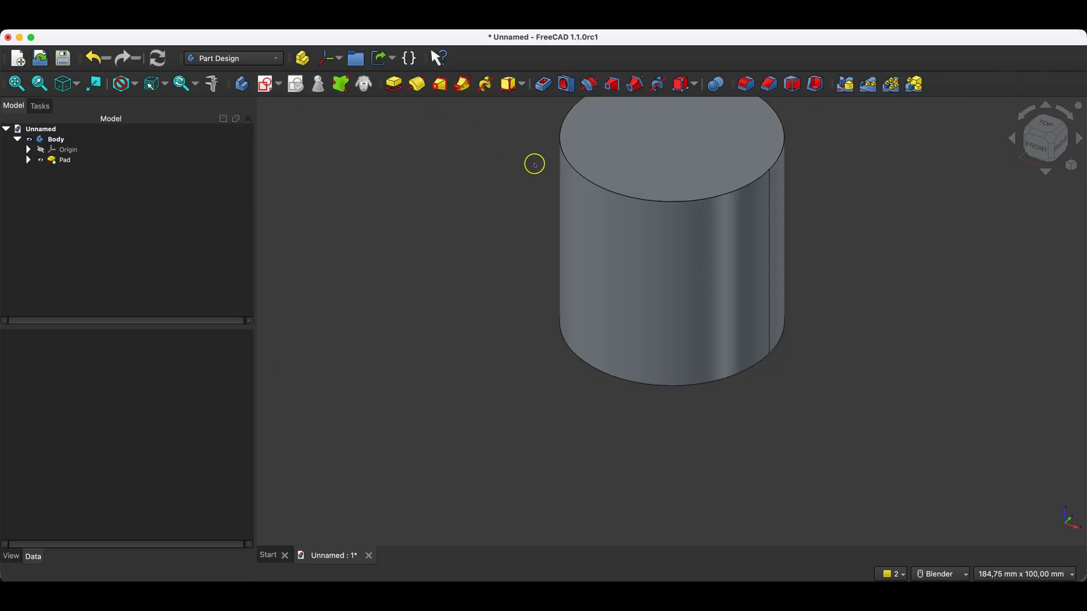
Start a sketch on the XZ-plane and project the cylinder's vertical side edge into it as external geometry
click(265, 84)
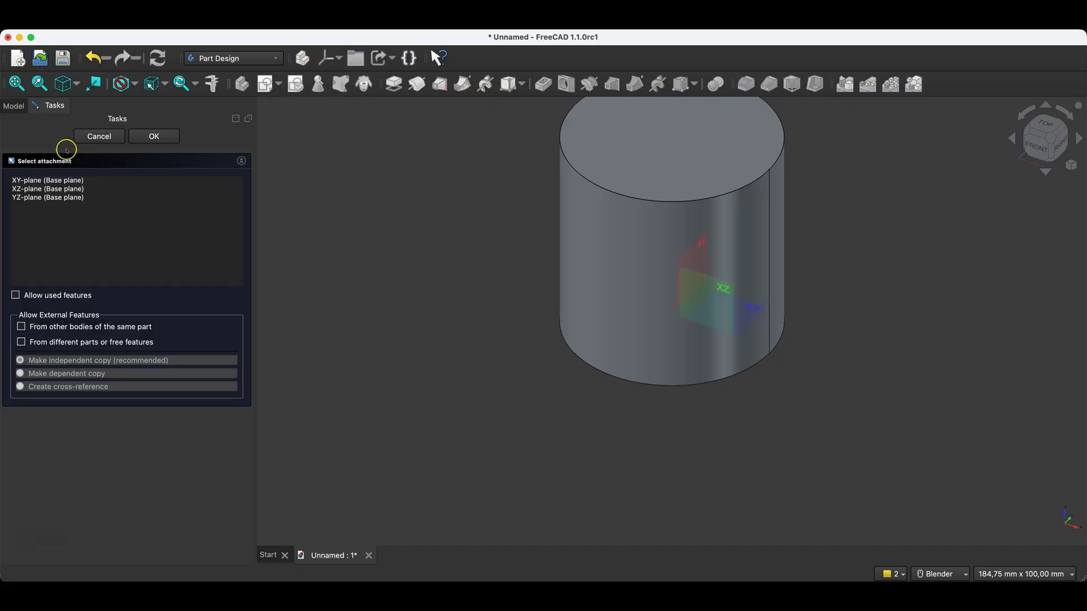
click(35, 188)
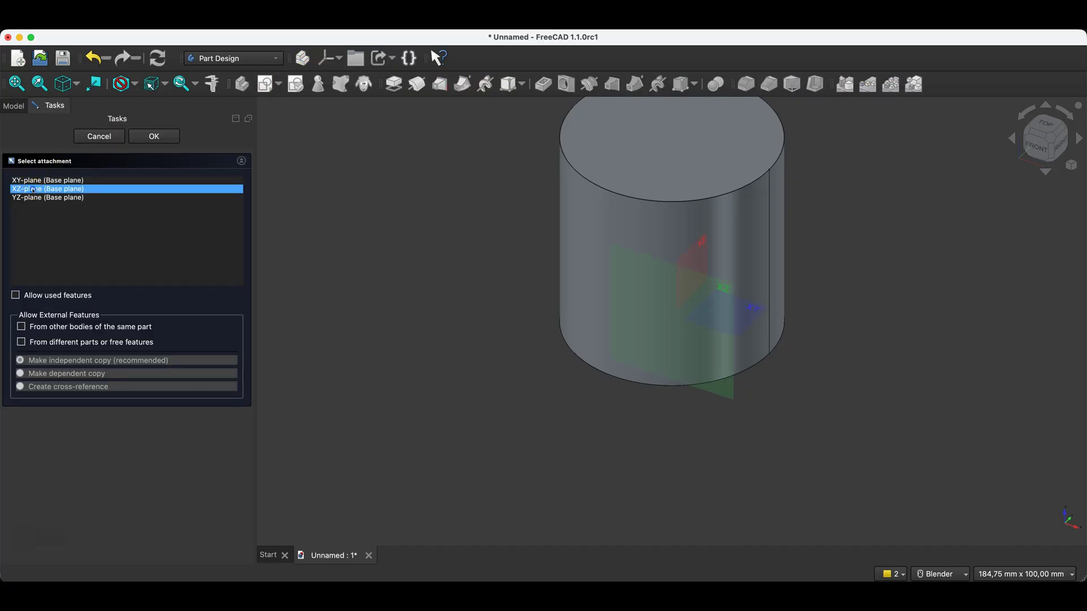
click(153, 136)
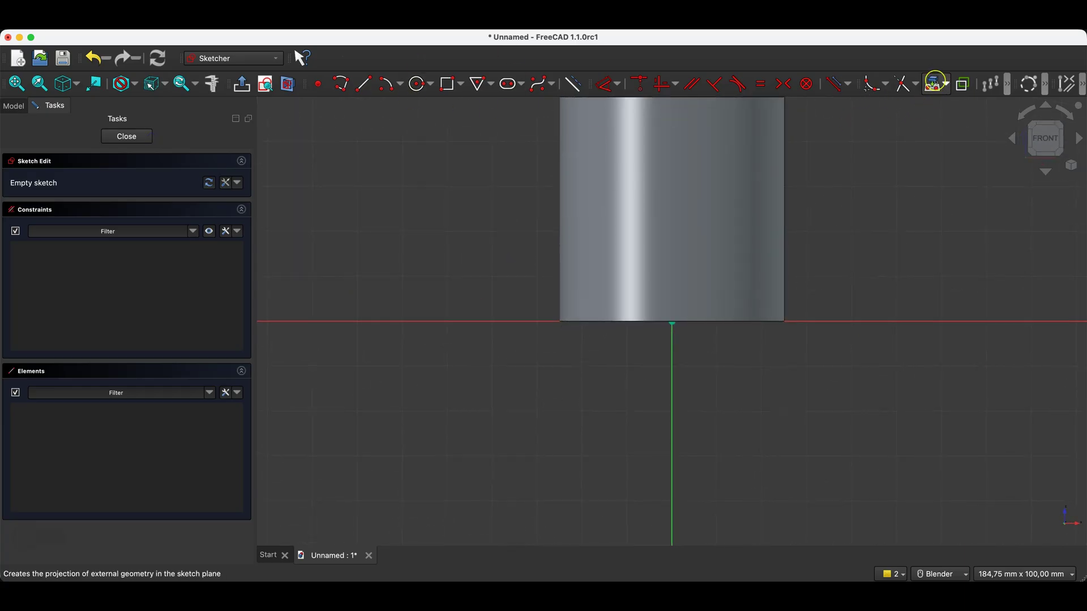
click(935, 83)
click(784, 280)
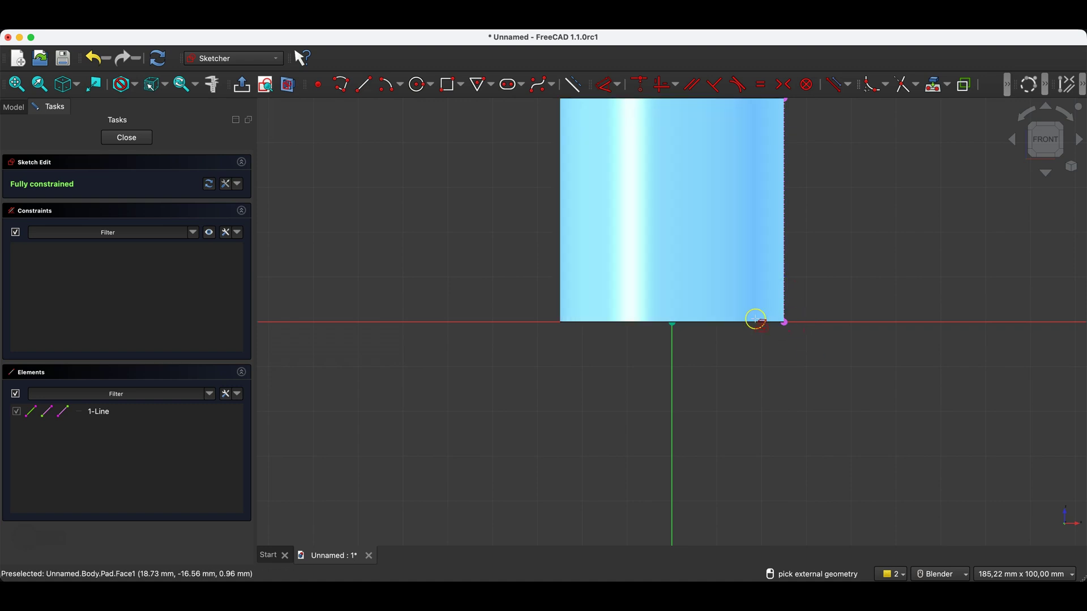
Draw an equilateral triangle with a 3 mm circumradius and 180° rotation just below the cylinder's lower outer corner
scroll(789, 326, up, 5)
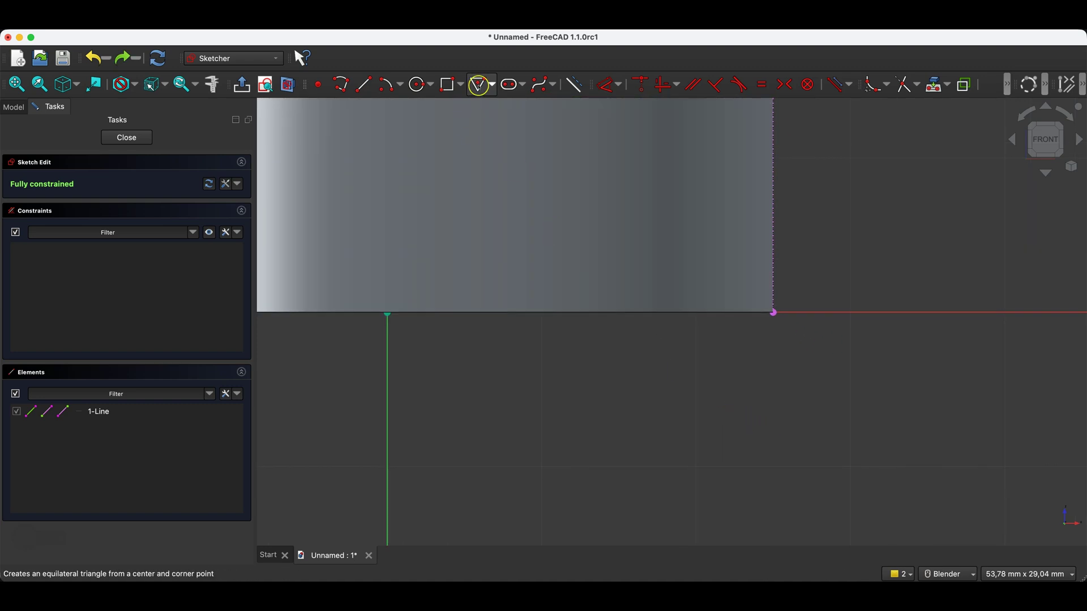
click(481, 84)
click(813, 366)
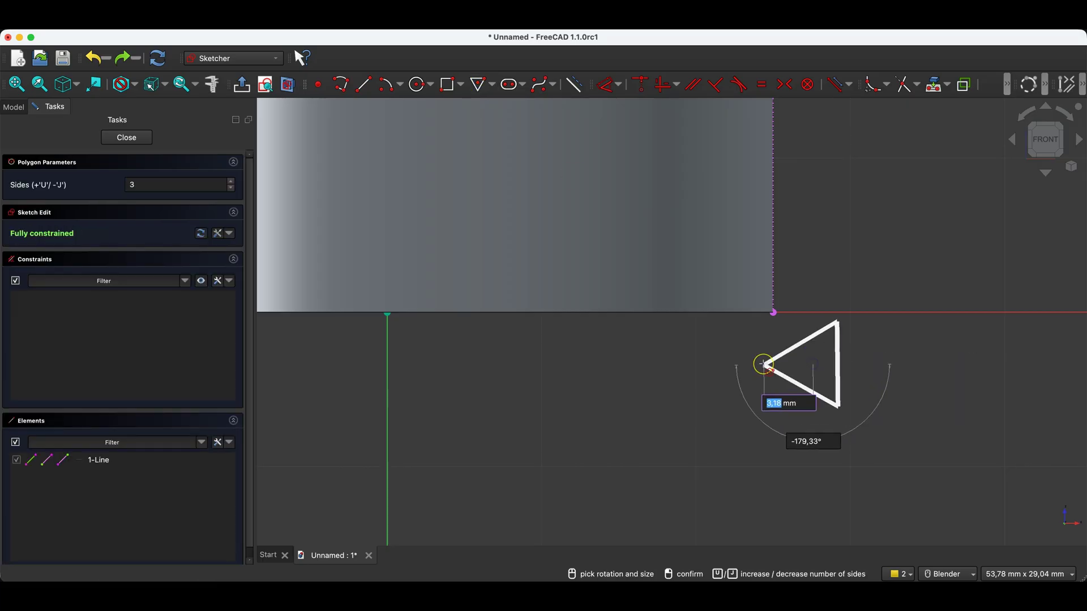
text(3)
key(Tab)
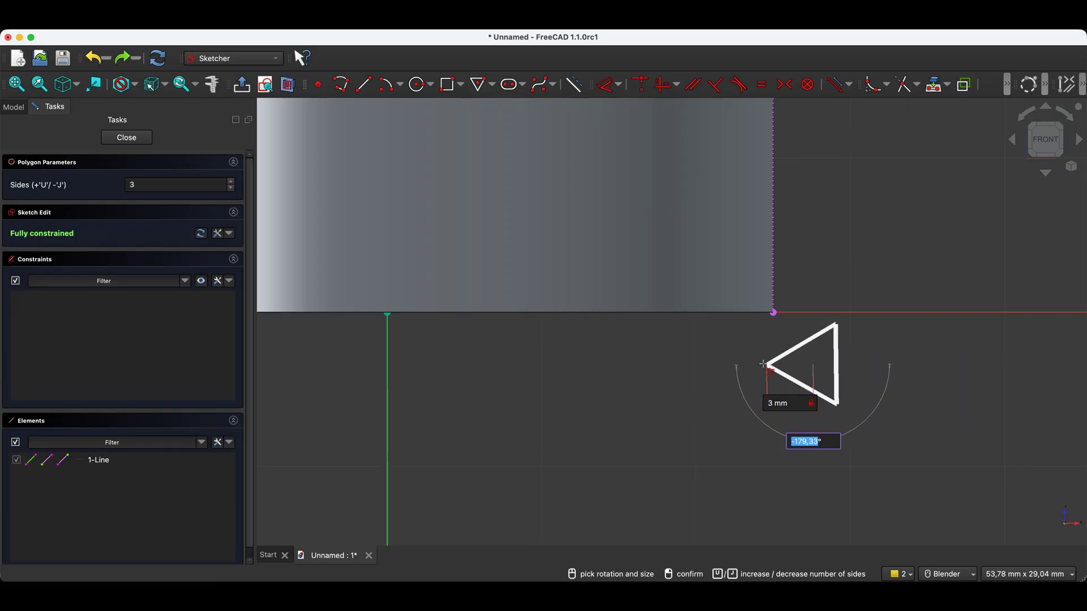
text(180)
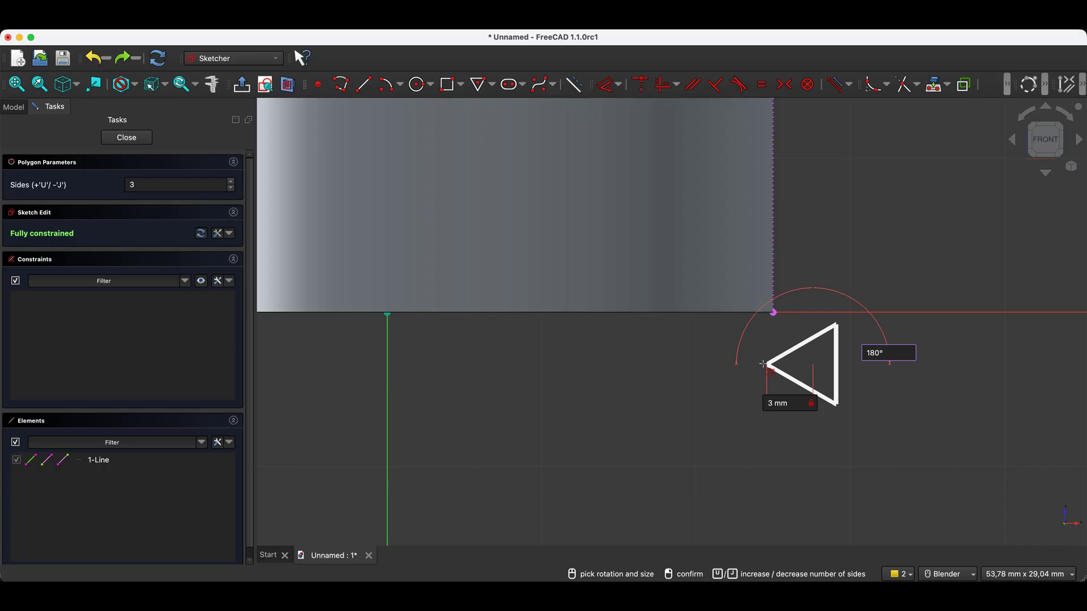
key(Return)
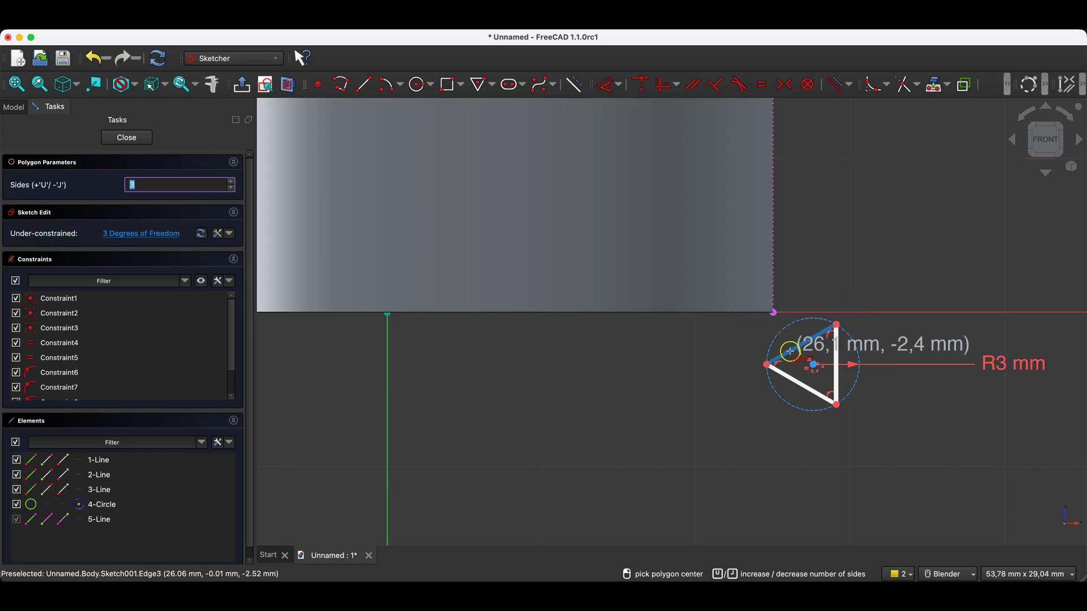
right_click(674, 357)
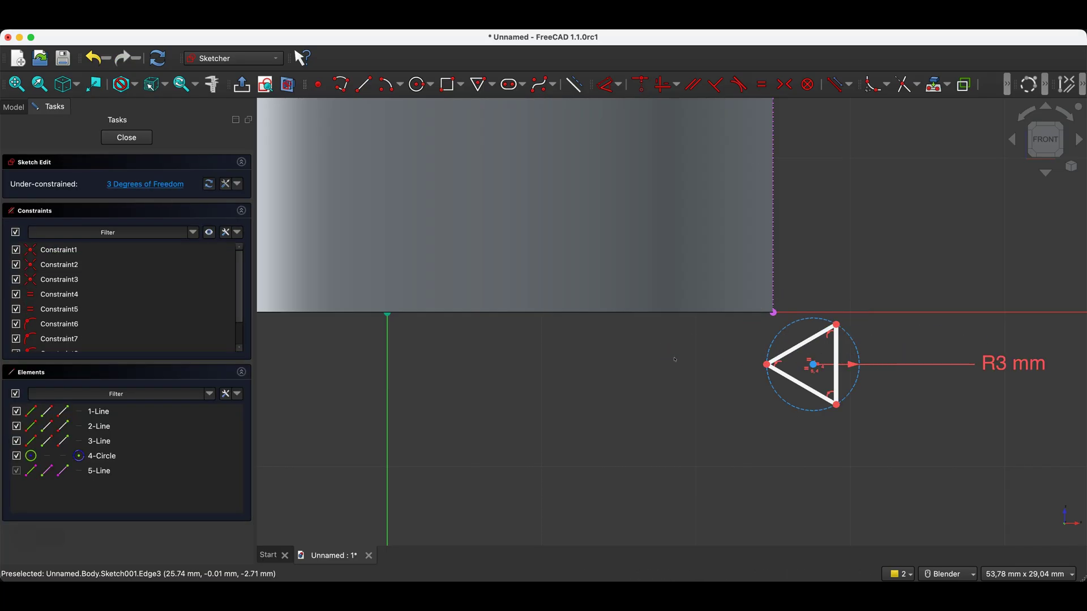
Make the triangle's centre coincident with the lower end of the projected cylinder edge and test its remaining rotation
click(814, 365)
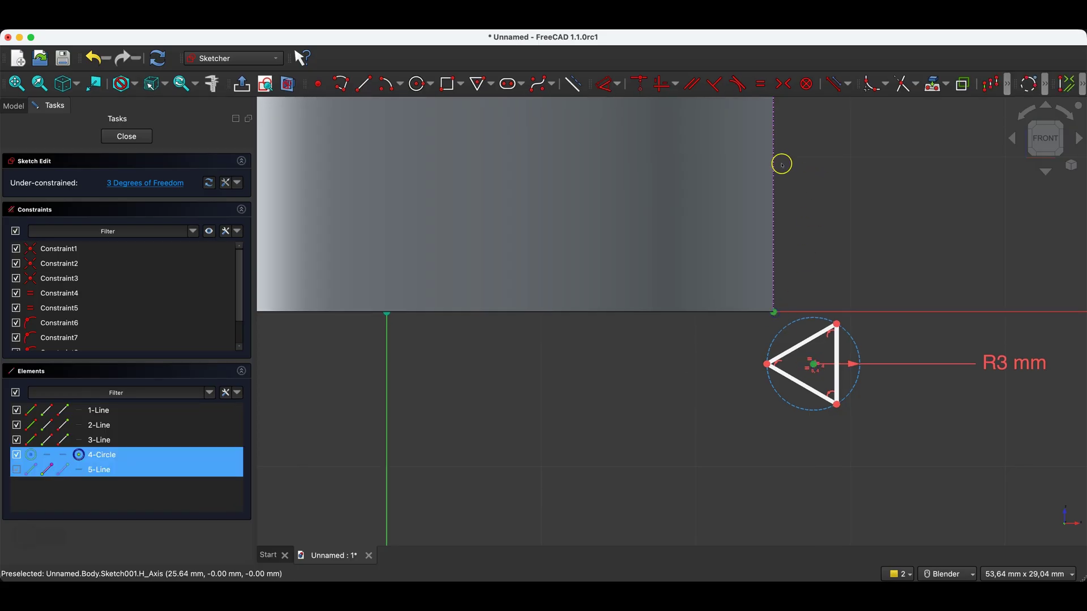
click(640, 85)
mouse_move(788, 358)
mouse_down()
mouse_move(808, 330)
mouse_move(793, 342)
mouse_move(806, 347)
mouse_up()
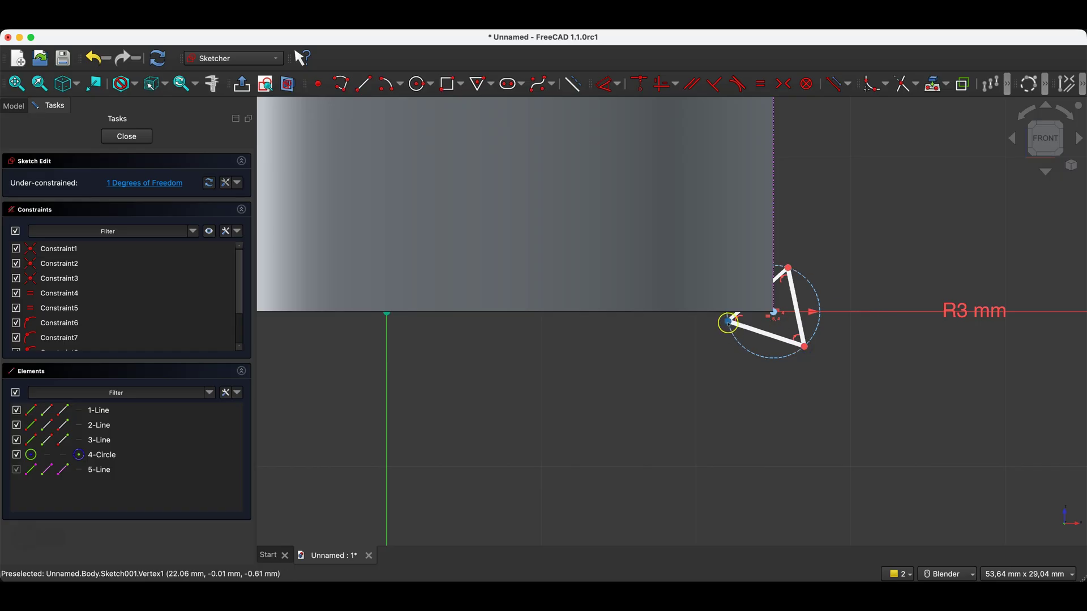
Constrain the triangle's inner vertex onto the horizontal axis and finish the sketch
click(729, 322)
click(863, 322)
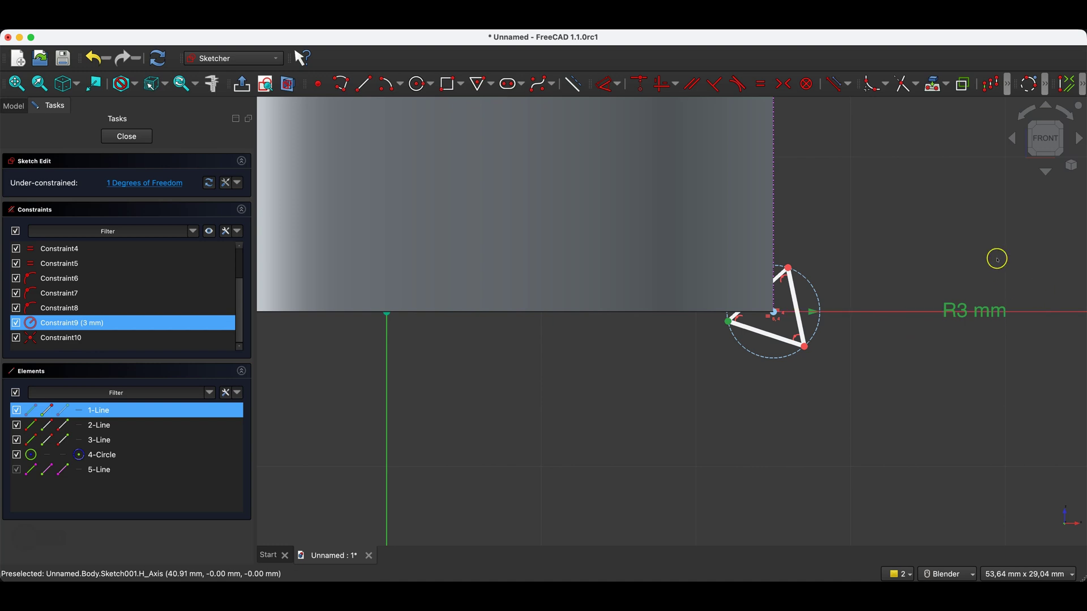
click(1027, 311)
click(641, 84)
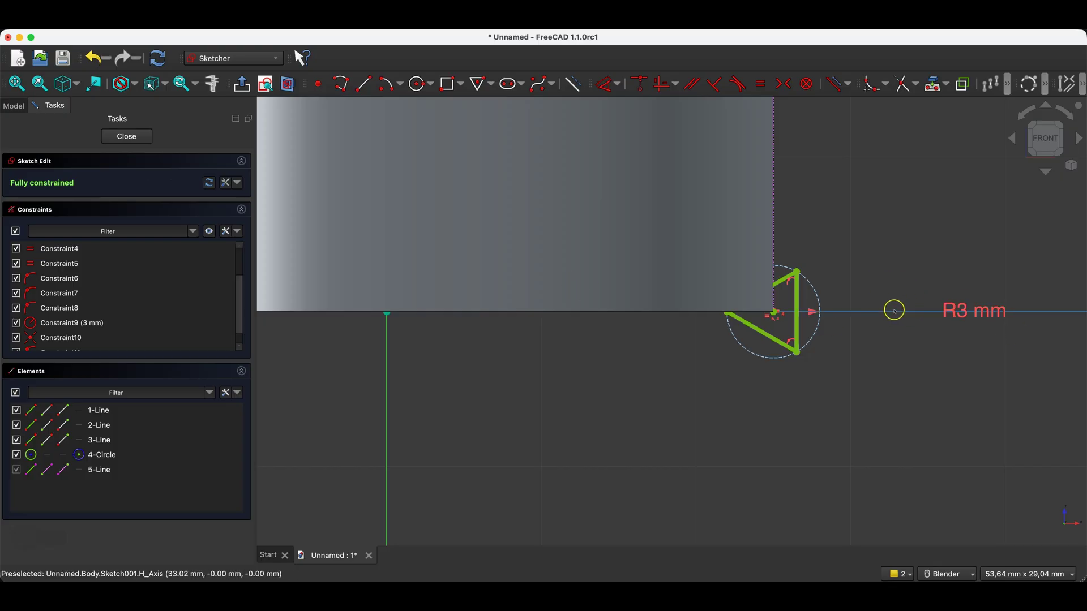
click(127, 137)
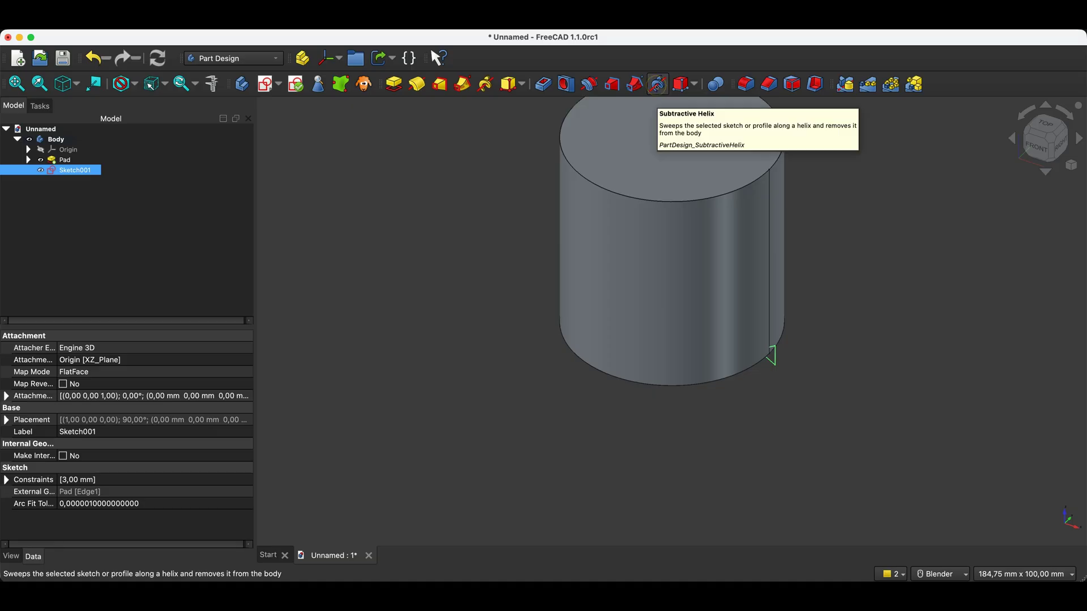
Cut the cylinder with a subtractive helix of the triangle, using a height of 50 mm and a pitch of 10 mm
click(658, 85)
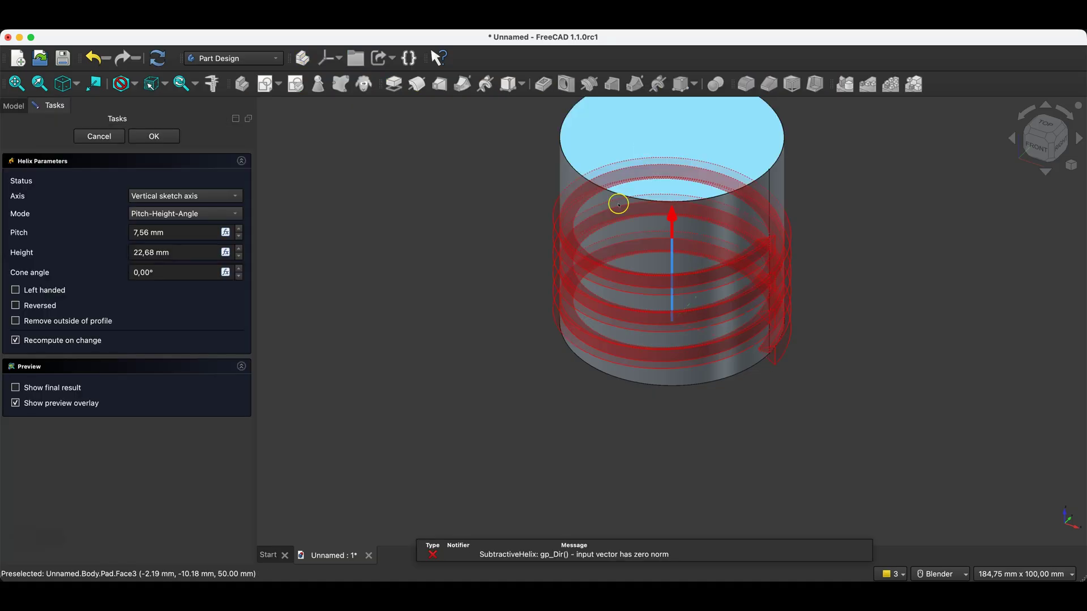
middle_drag(578, 371, 673, 365)
click(142, 253)
drag(154, 253, 117, 253)
text(50)
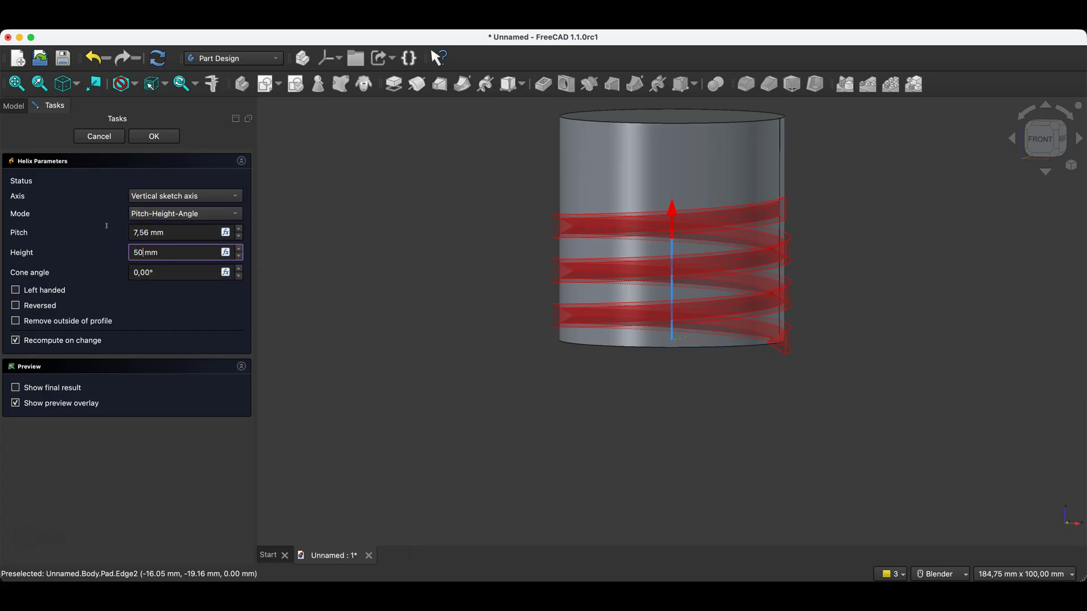
click(146, 233)
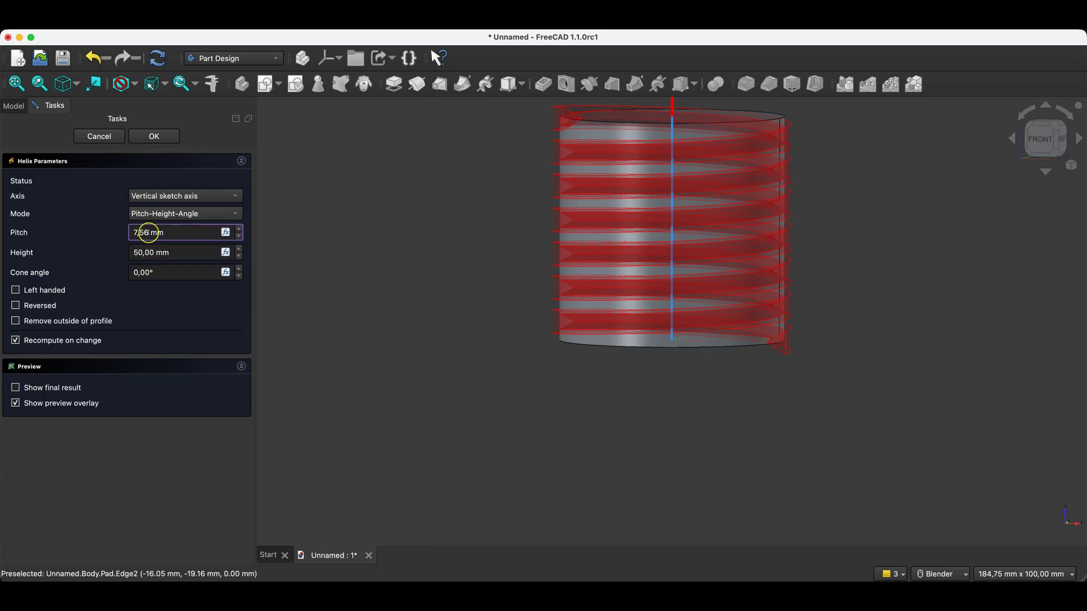
drag(148, 232, 120, 233)
text(10)
click(158, 136)
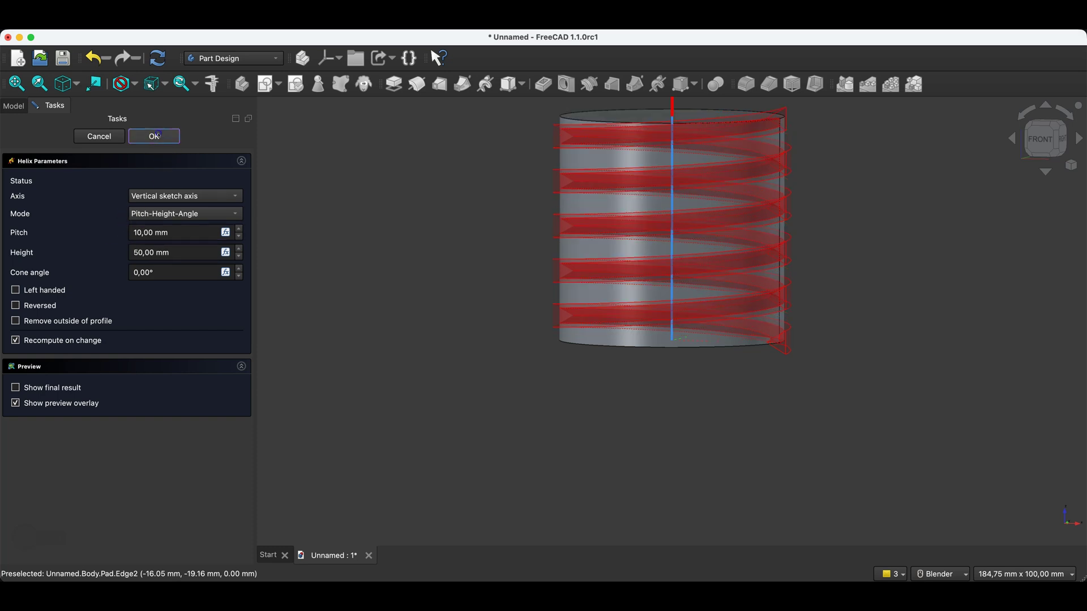
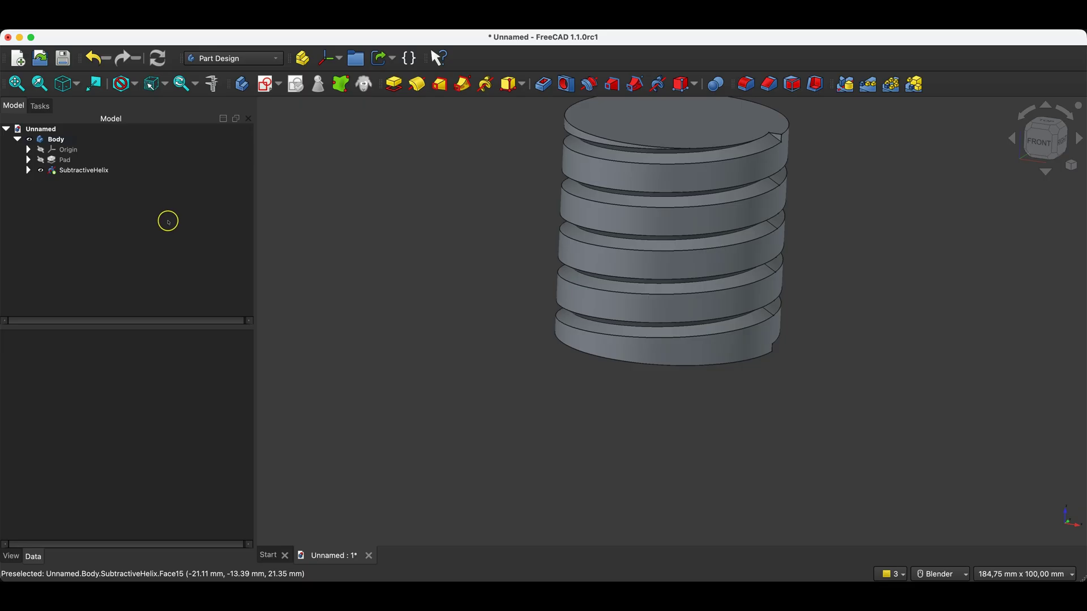
Edit the subtractive helix and set its height to 70 mm
click(70, 170)
click(61, 160)
click(73, 172)
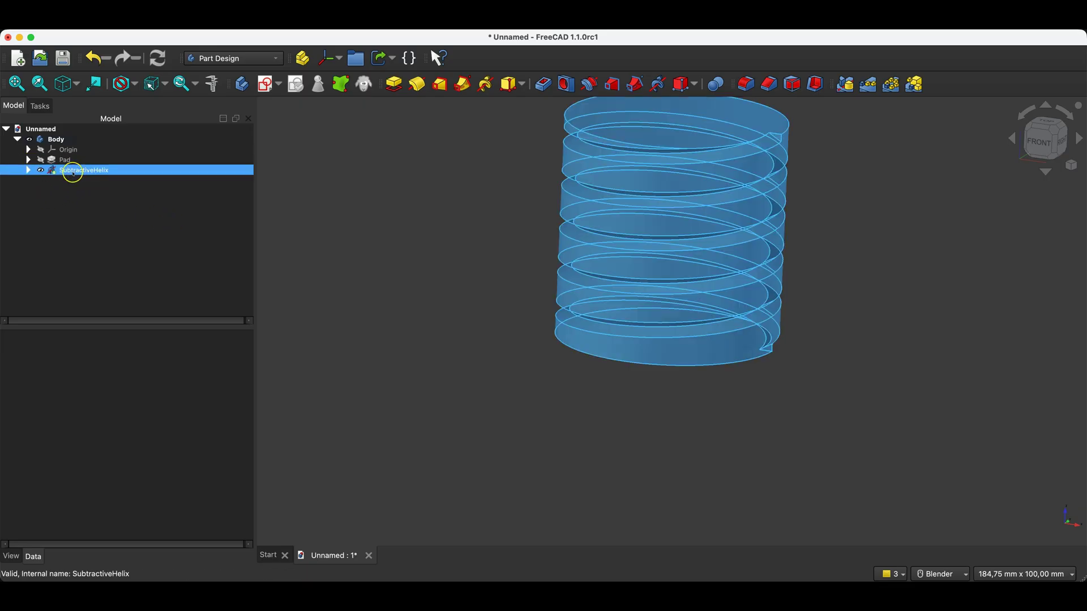
double_click(77, 172)
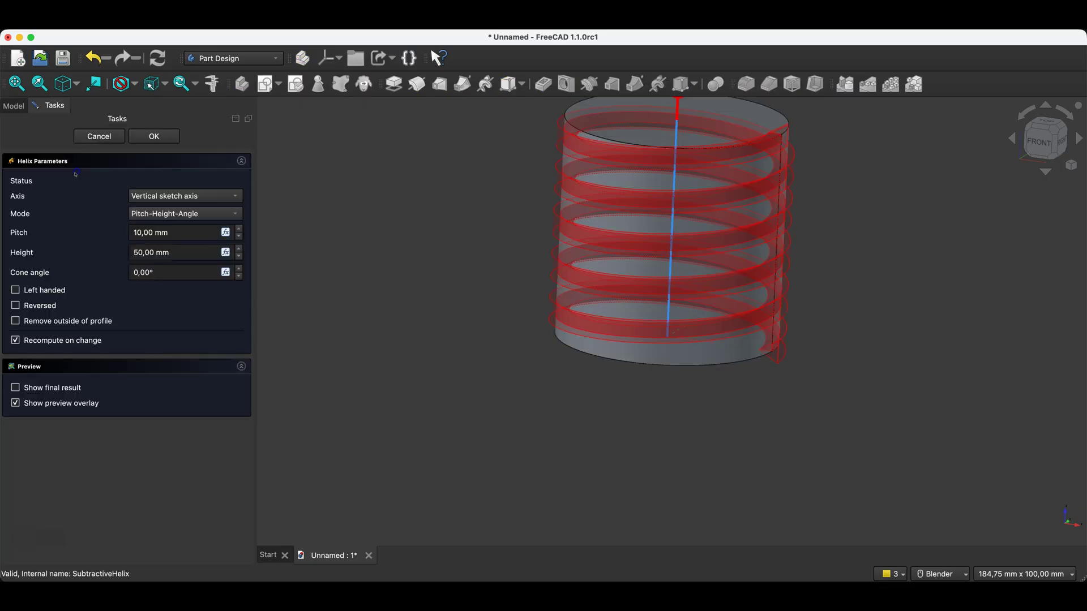
click(138, 253)
key(BackSpace)
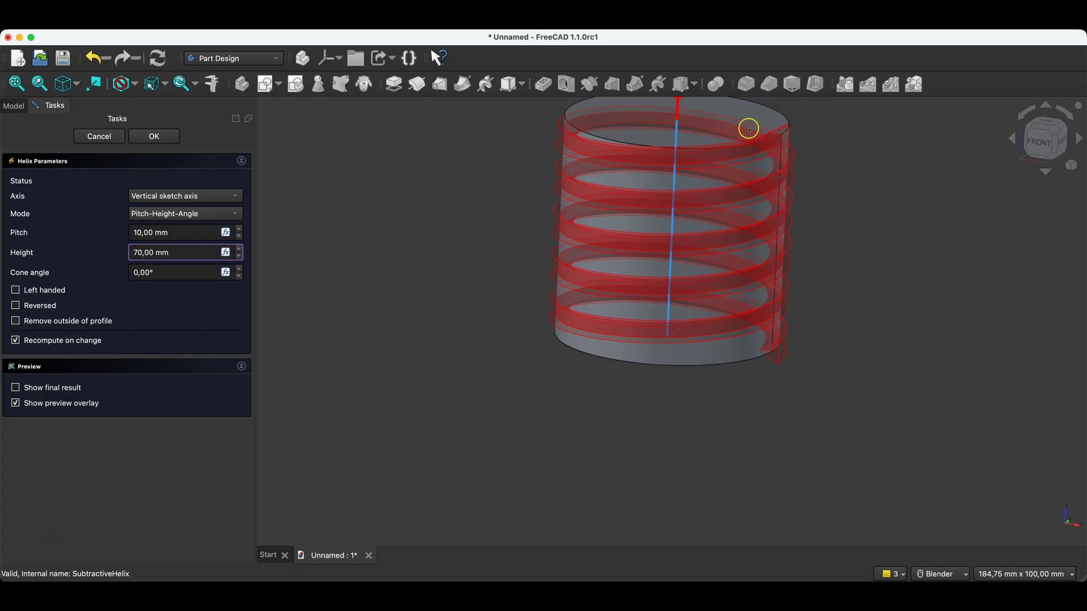
scroll(729, 254, down, 1)
scroll(728, 253, down, 5)
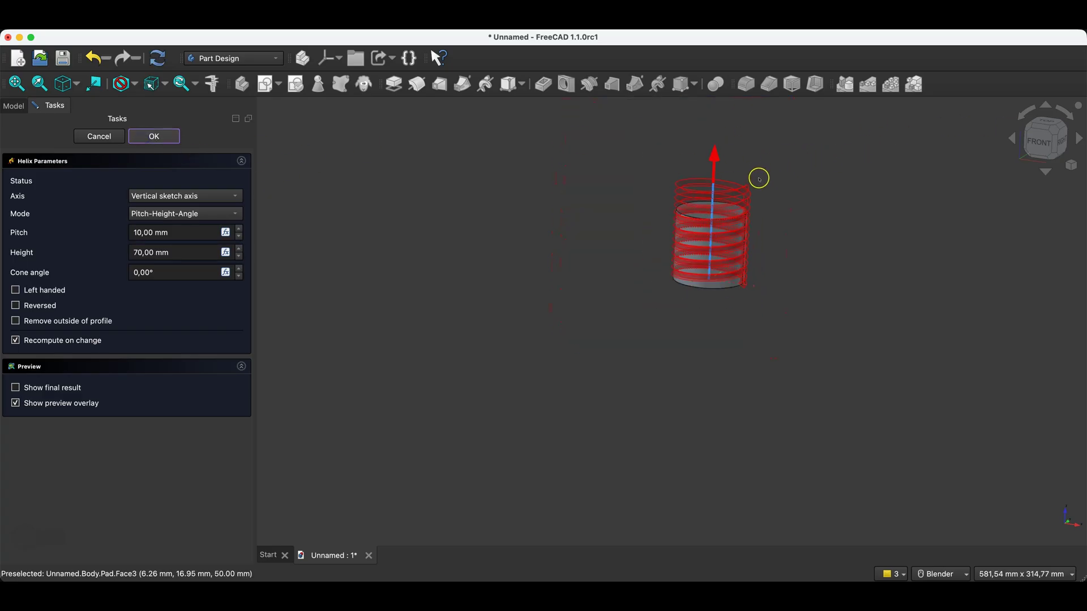
key(Return)
scroll(754, 204, up, 2)
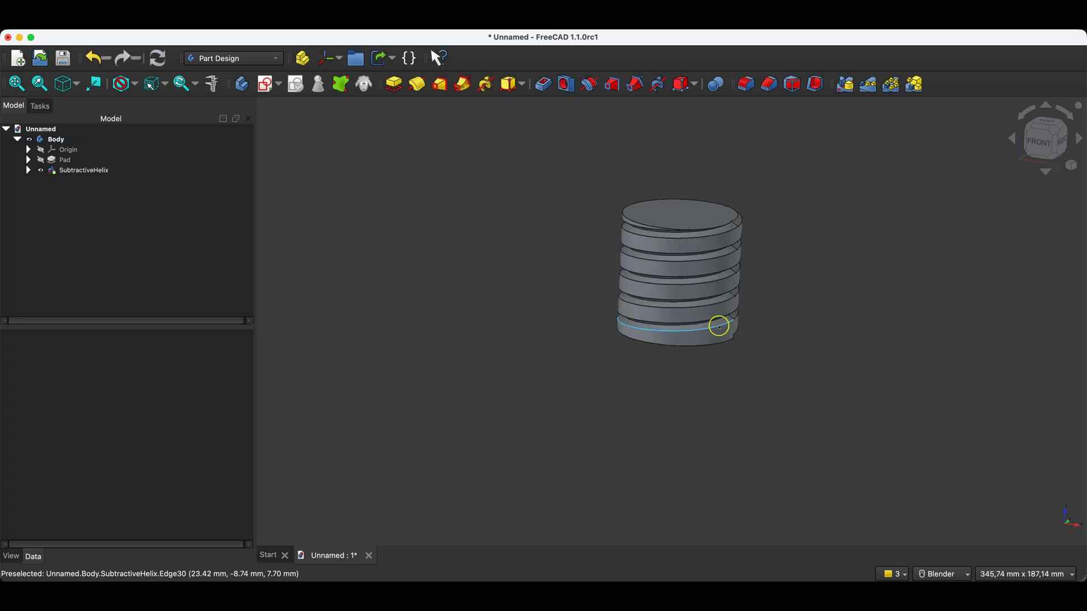
click(65, 160)
click(29, 160)
click(87, 171)
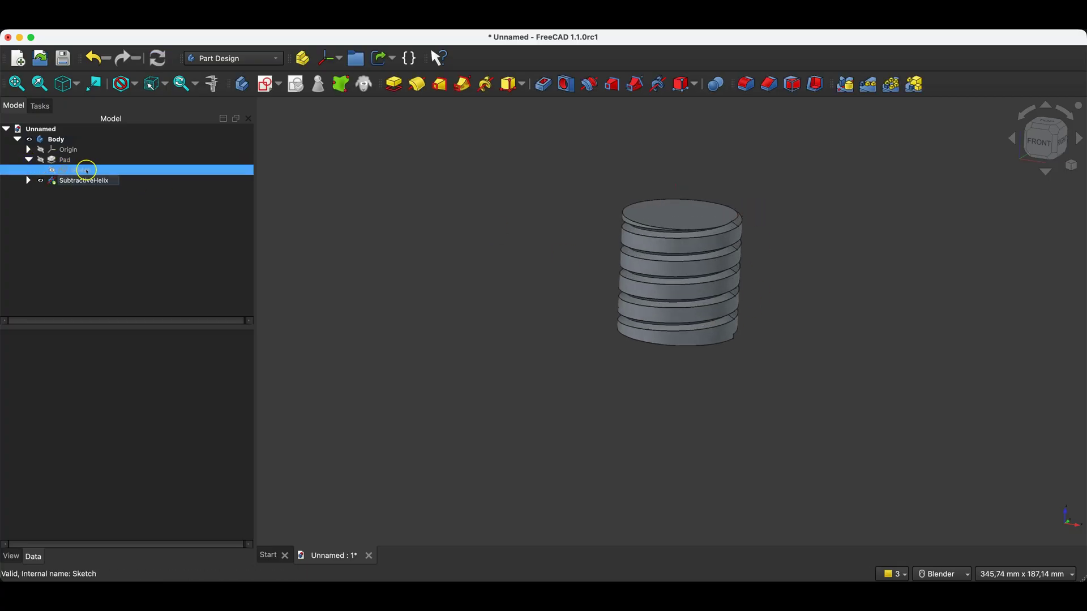
double_click(85, 170)
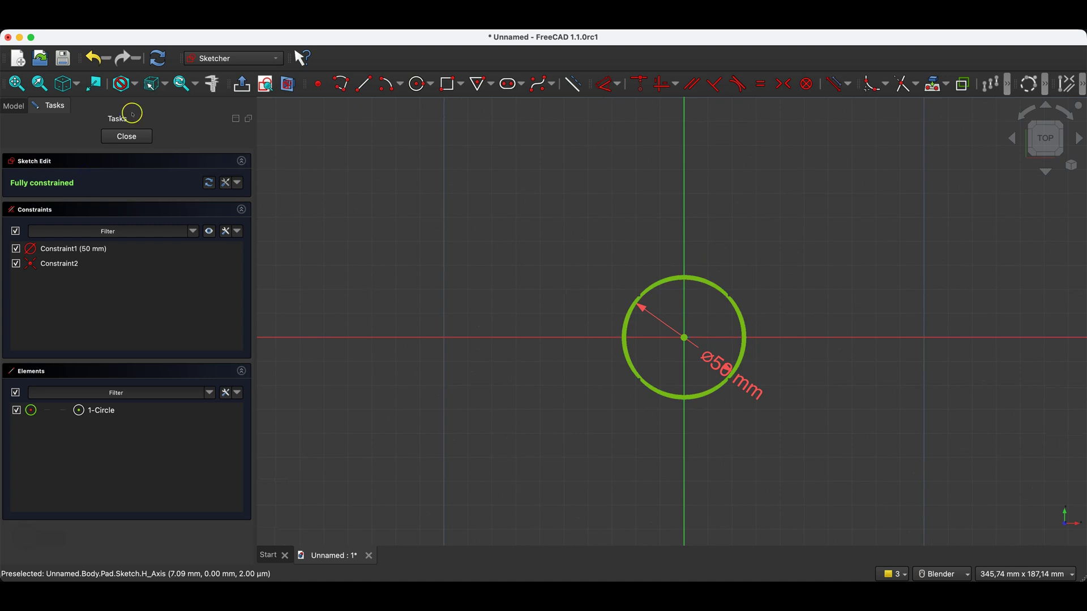
click(126, 137)
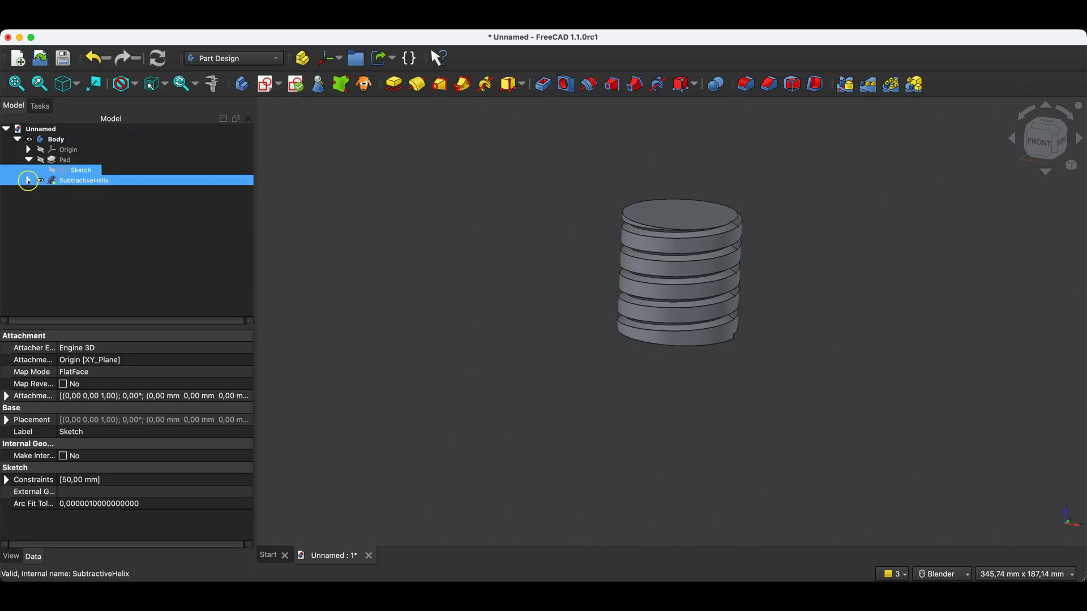
Open the helix's triangle sketch and delete the coincident constraint tying the triangle's centre to the cylinder corner
click(28, 180)
double_click(91, 192)
scroll(725, 295, up, 5)
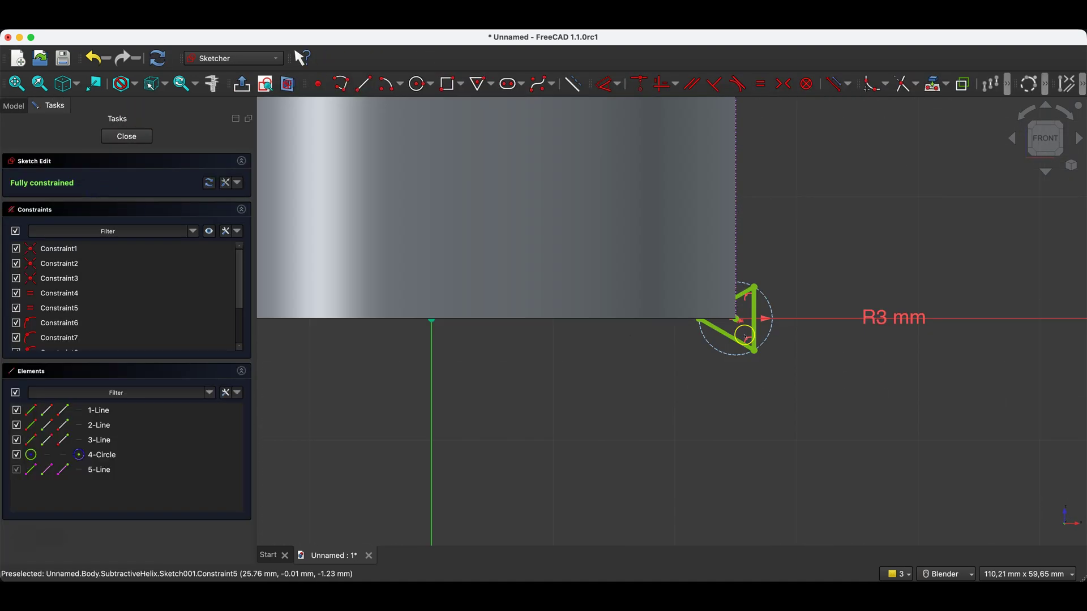
click(719, 284)
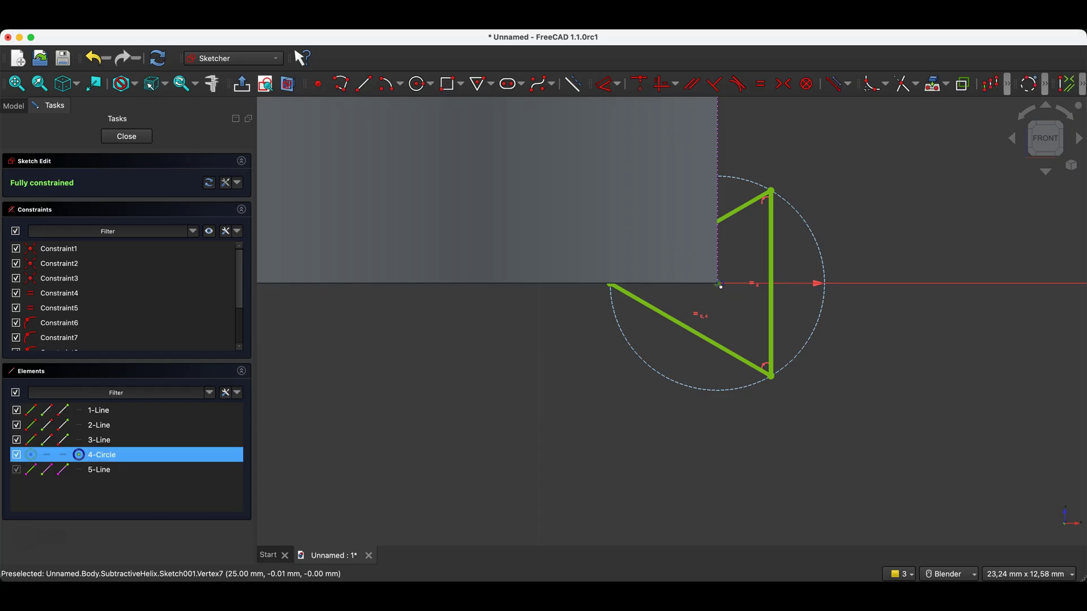
click(145, 269)
scroll(145, 275, down, 2)
click(61, 323)
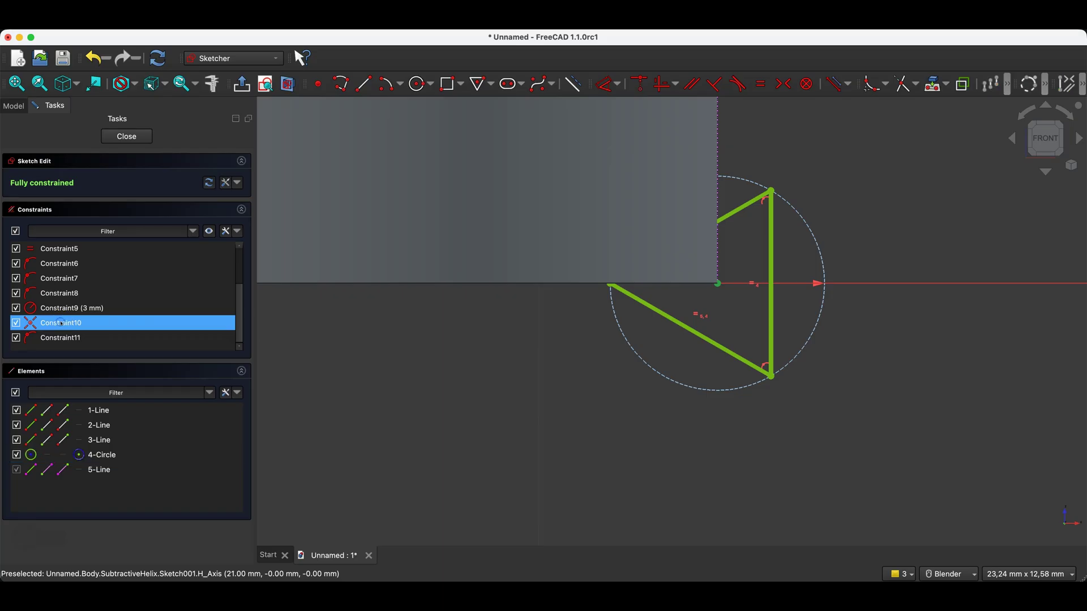
right_click(62, 324)
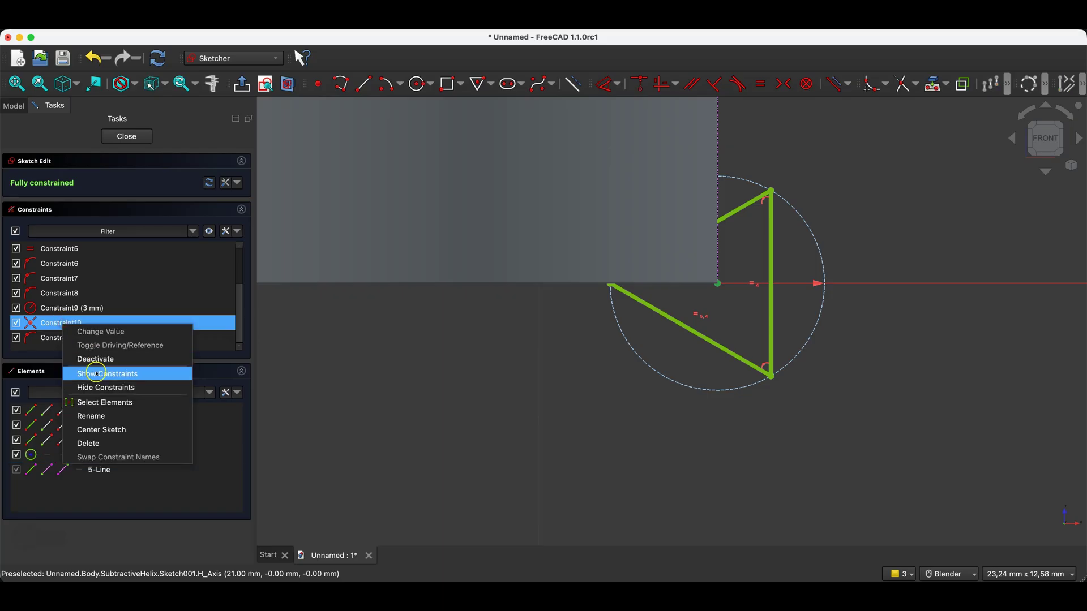
click(93, 442)
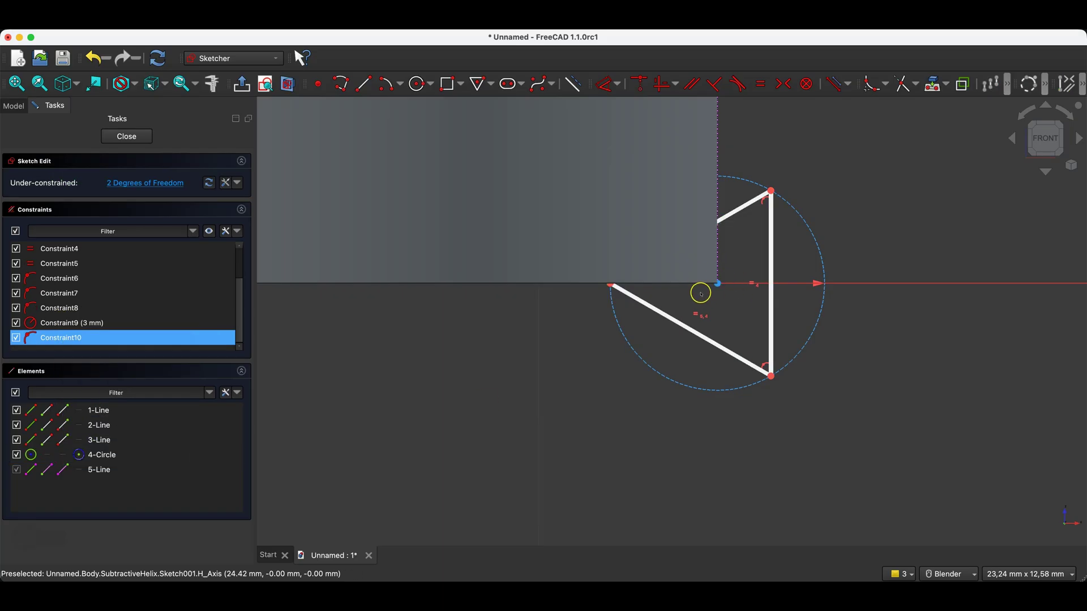
Delete the constraint holding the triangle's inner vertex on the horizontal axis and move the triangle below the cylinder's base
drag(719, 284, 714, 336)
mouse_move(620, 284)
mouse_down()
mouse_move(611, 331)
mouse_move(605, 288)
mouse_up()
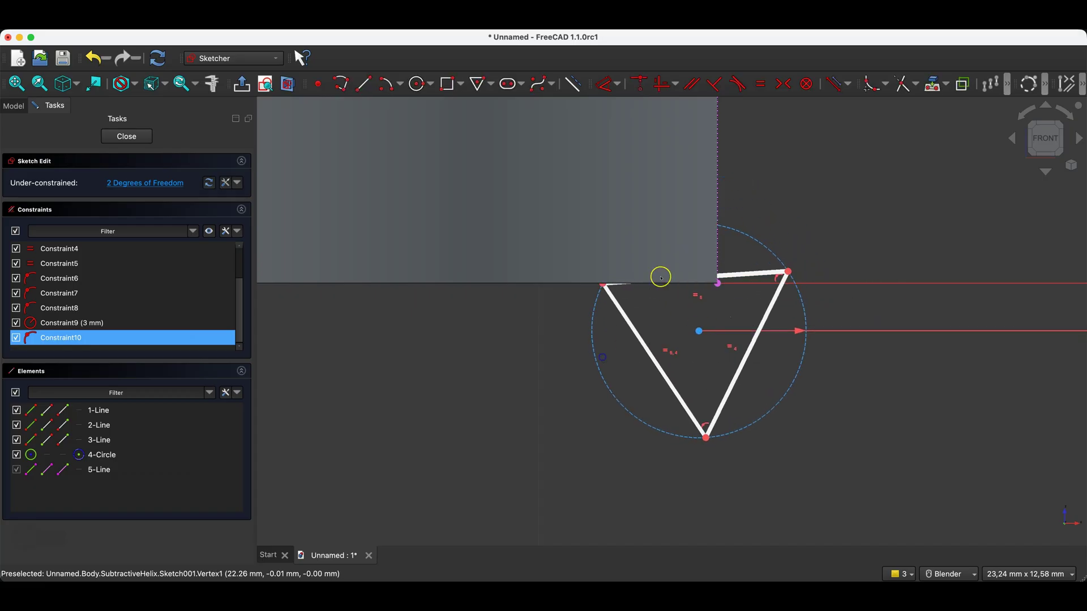
right_click(66, 338)
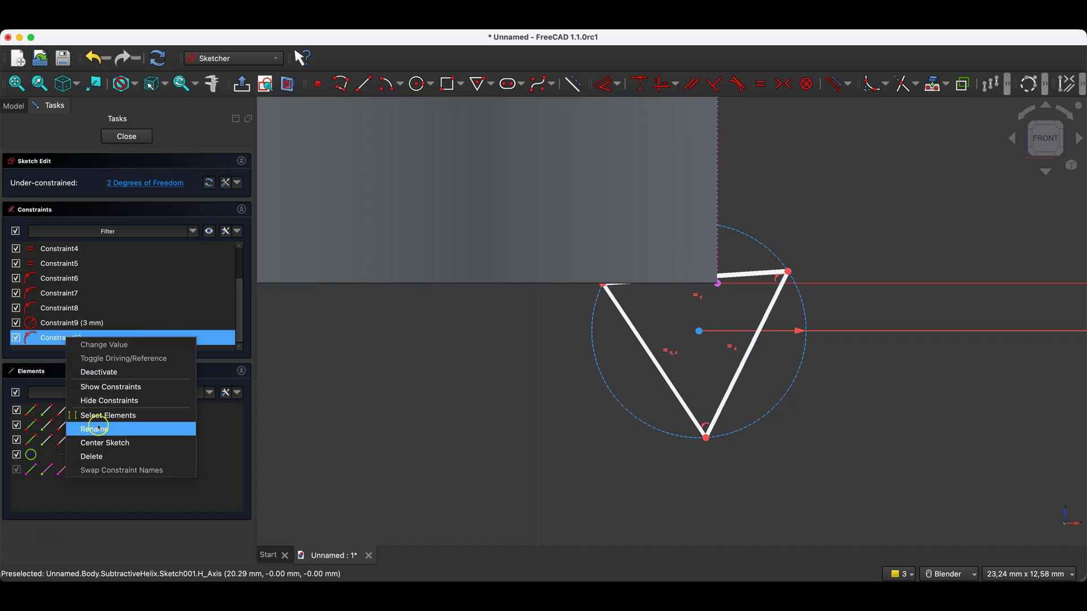
click(85, 456)
mouse_move(602, 284)
mouse_down()
mouse_move(591, 335)
mouse_move(603, 390)
mouse_up()
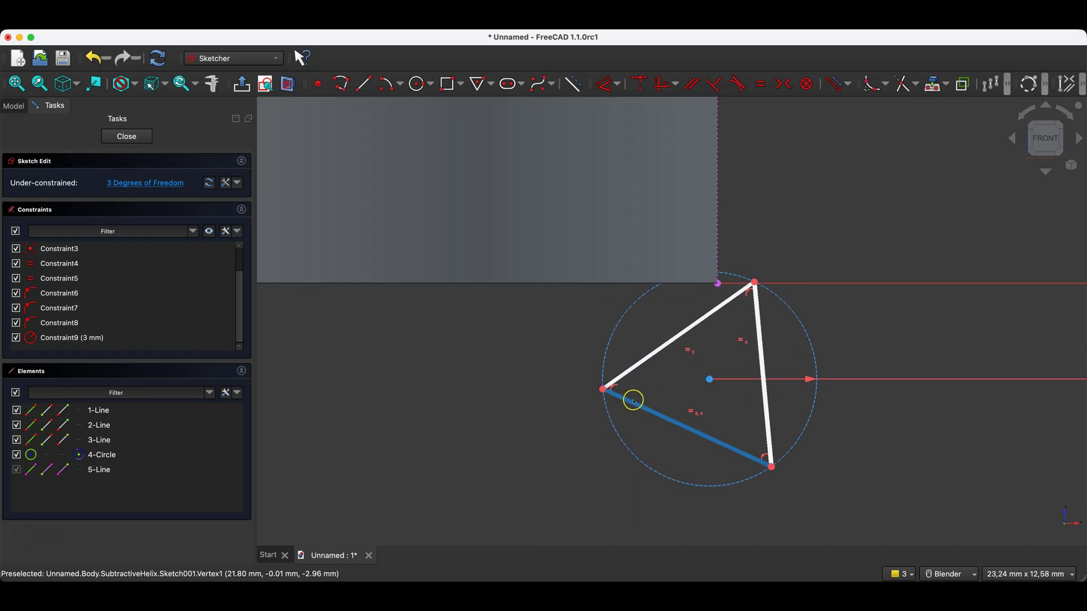
Align the triangle's inner vertex horizontally with the circle's centre, and the centre vertically with the cylinder's lower corner
click(603, 389)
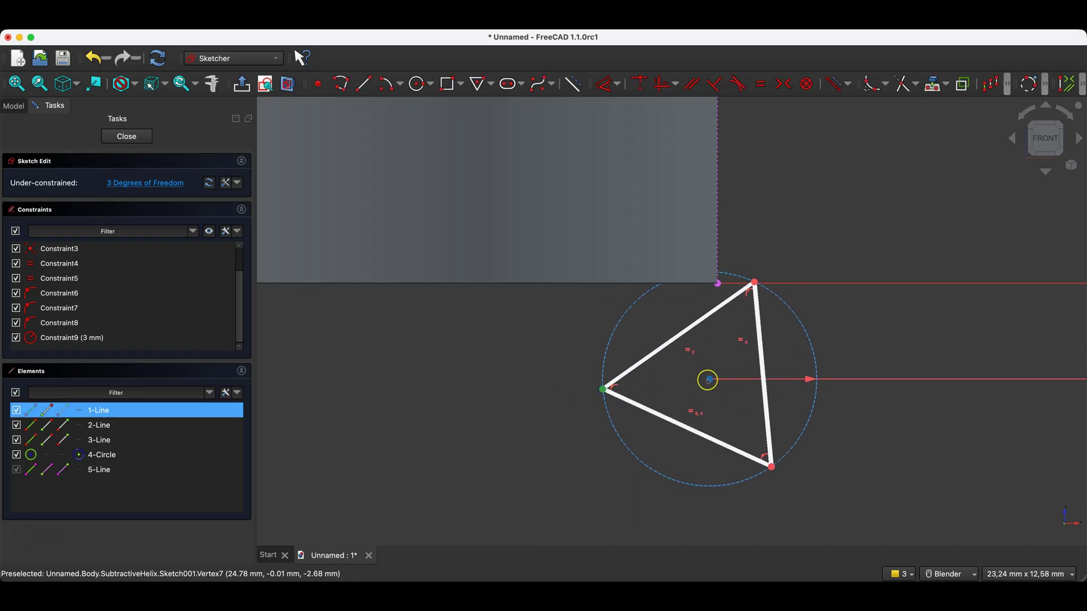
click(709, 380)
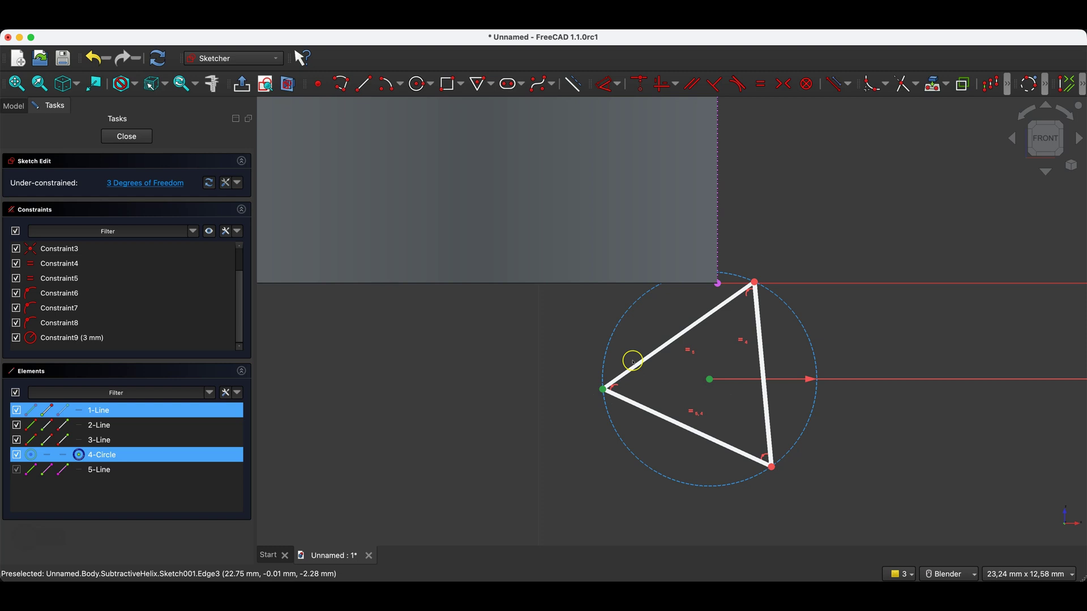
key(h)
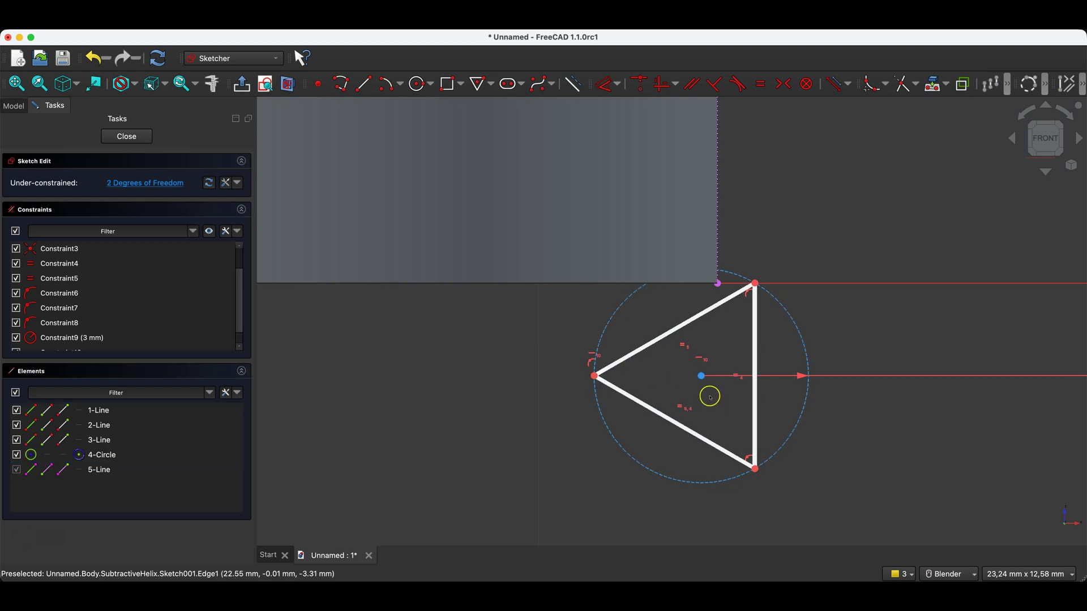
click(718, 284)
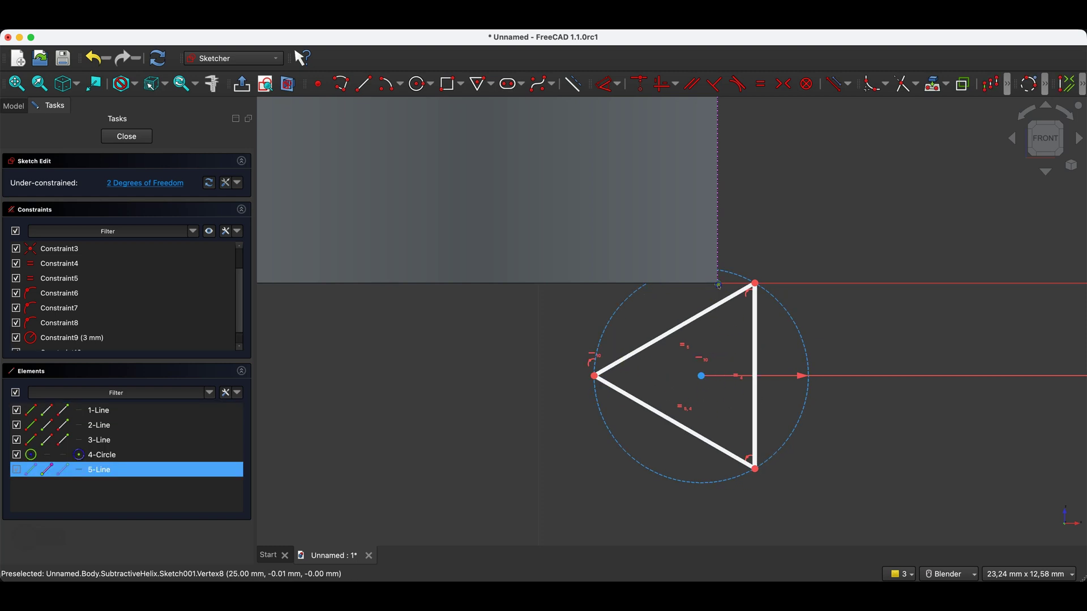
click(702, 377)
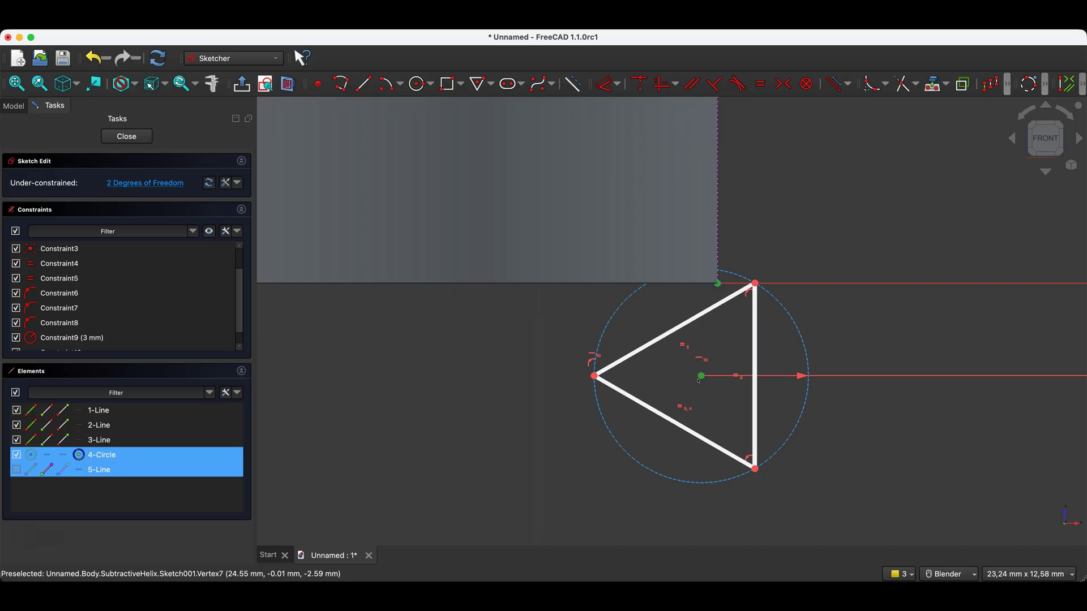
key(v)
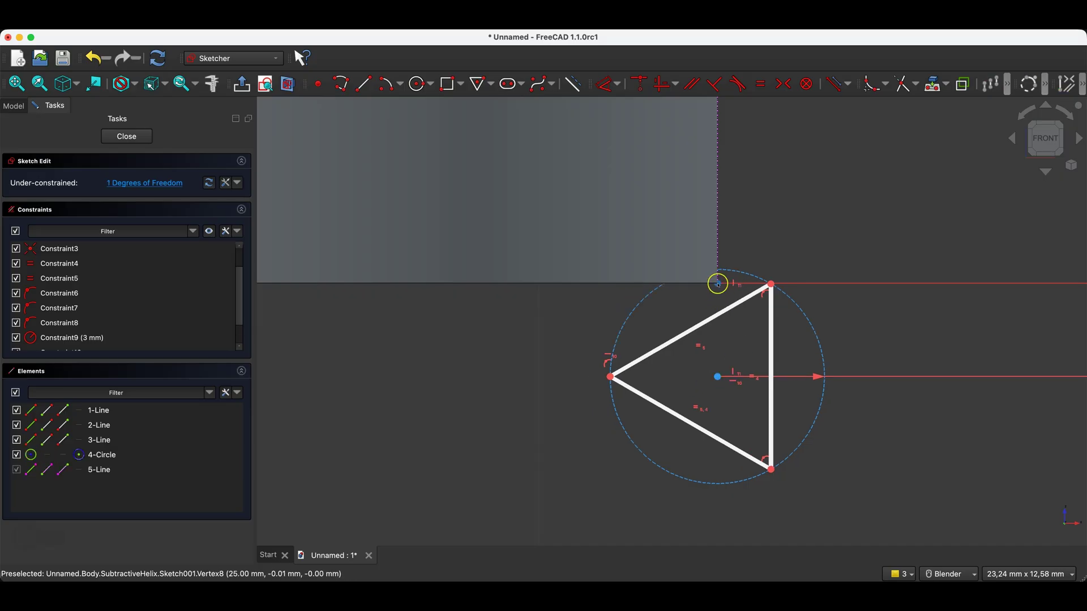
Dimension the vertical distance from the circle's centre to the cylinder's corner as 3 mm and finish the sketch
click(718, 378)
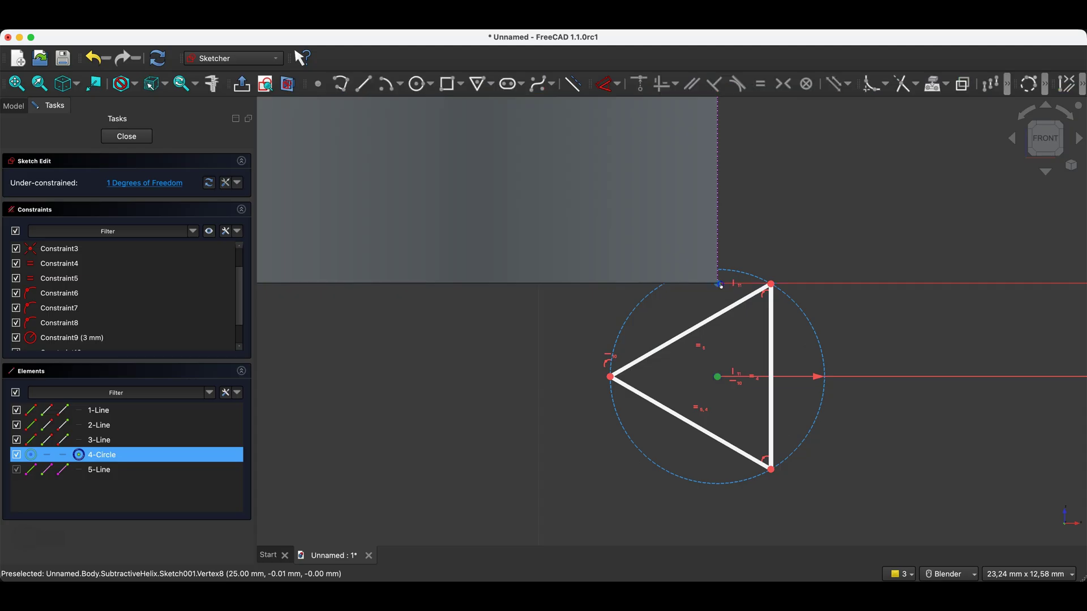
click(719, 284)
key(d)
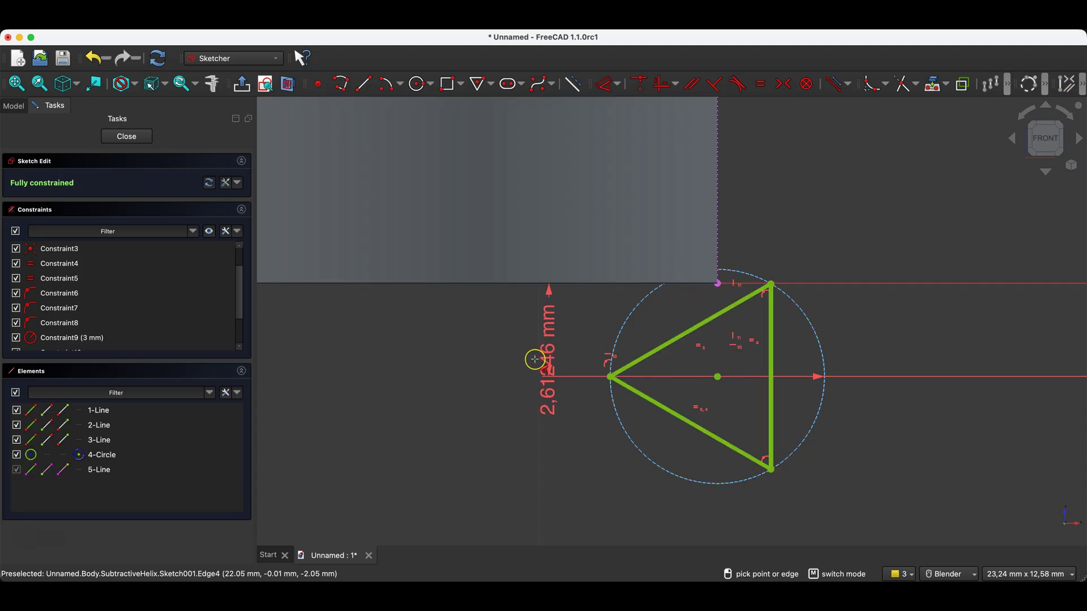
click(531, 354)
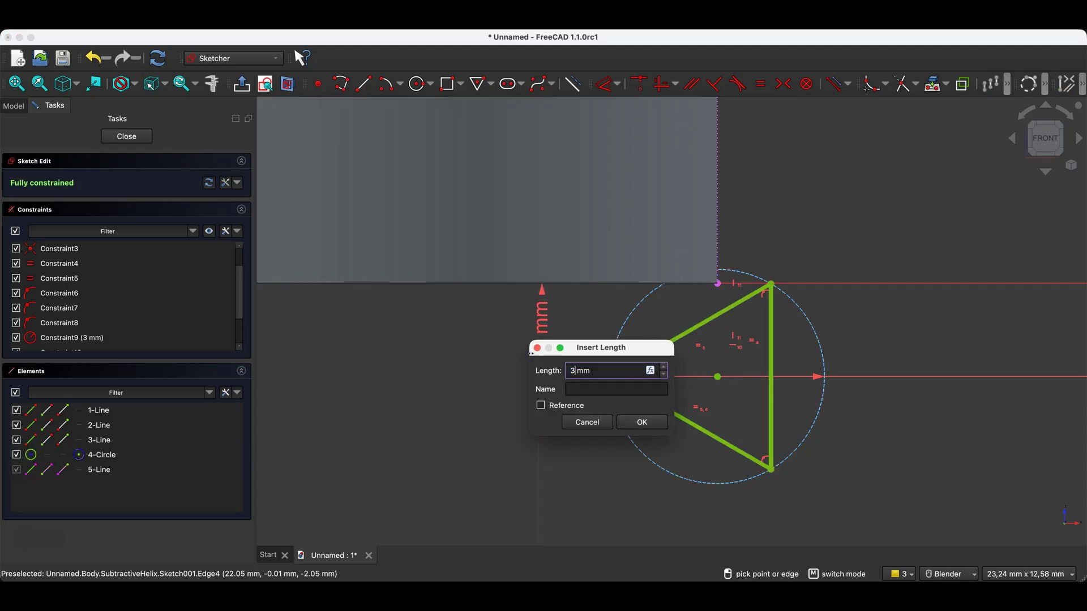
key(Return)
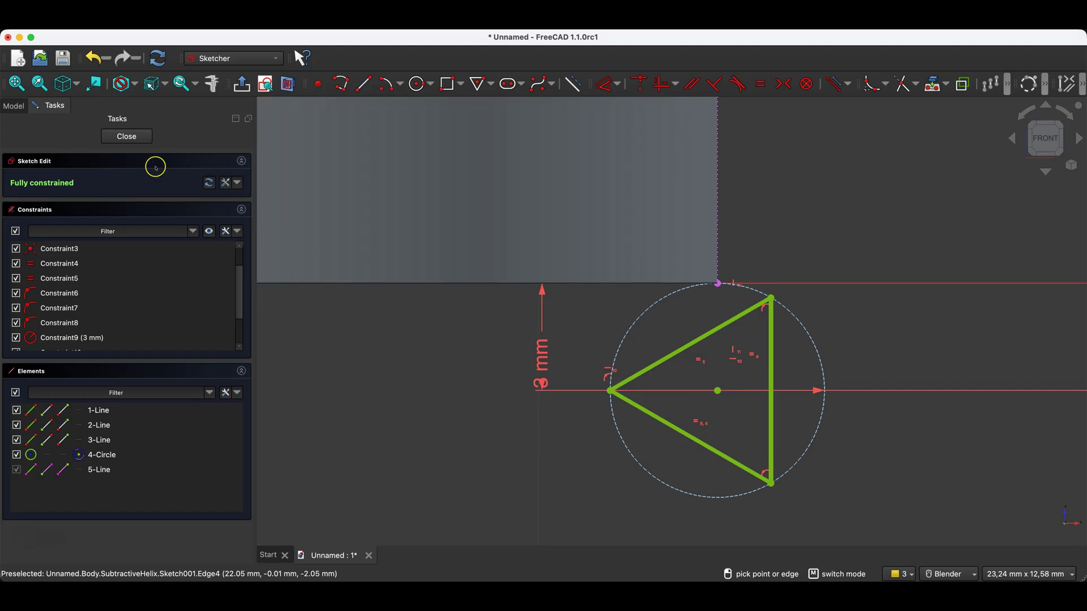
click(127, 136)
middle_drag(623, 294, 766, 307)
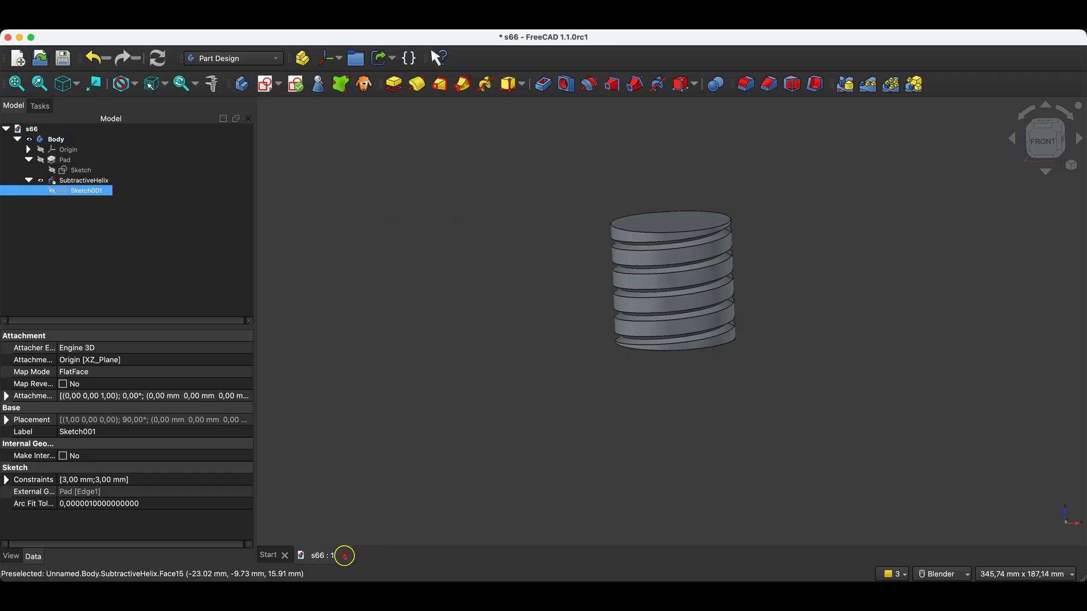
Close the s66 document and create a new empty document in the Part workbench
middle_click(346, 556)
click(233, 58)
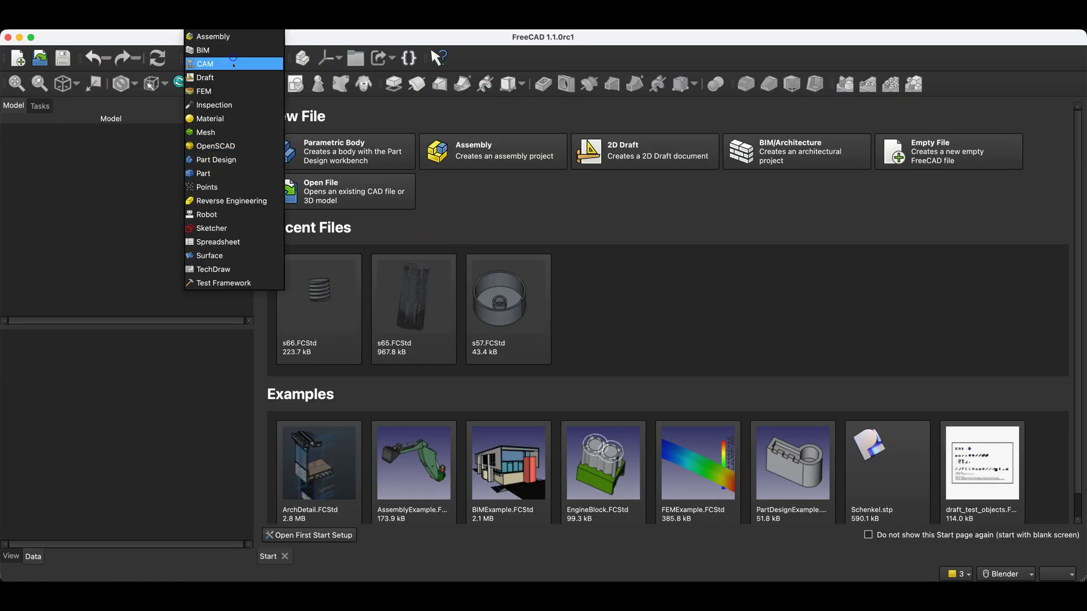
click(218, 174)
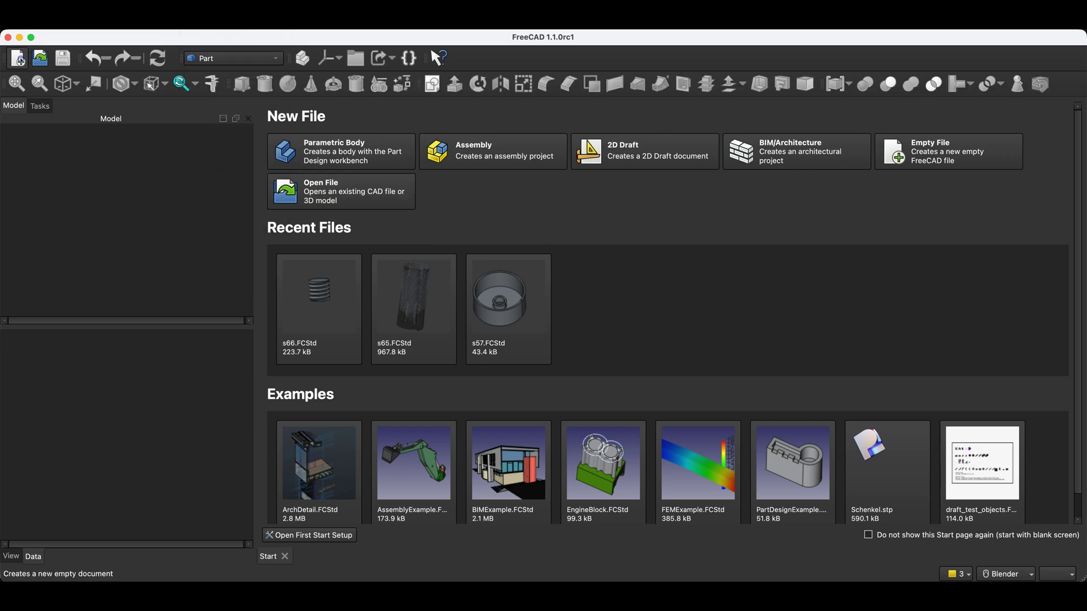
click(17, 57)
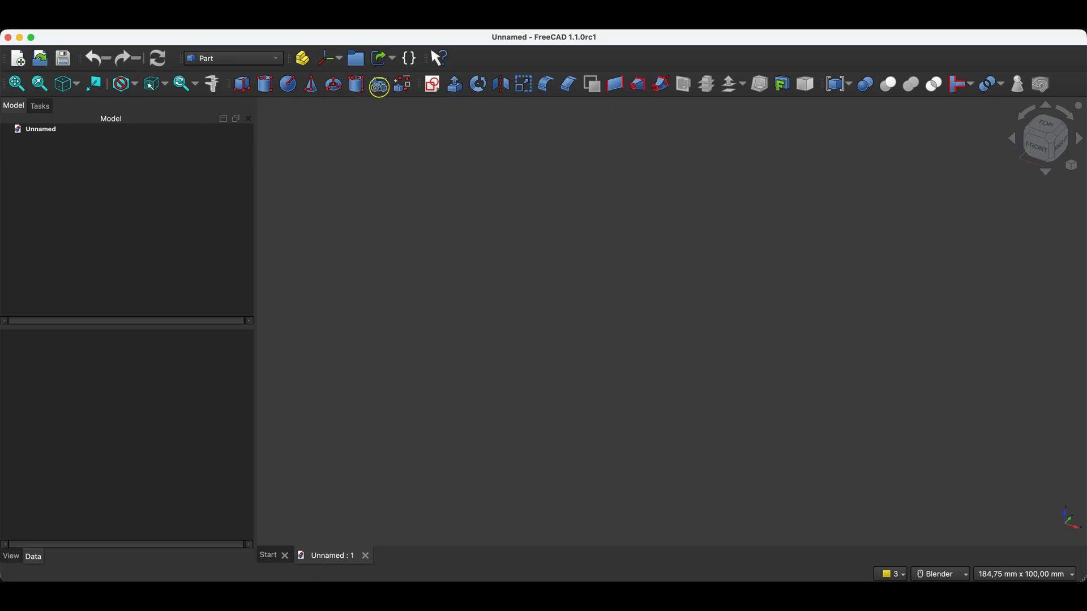
Create a right-handed helix primitive with a pitch of 10 mm, a height of 50 mm and a radius of 30 mm
click(379, 86)
click(70, 182)
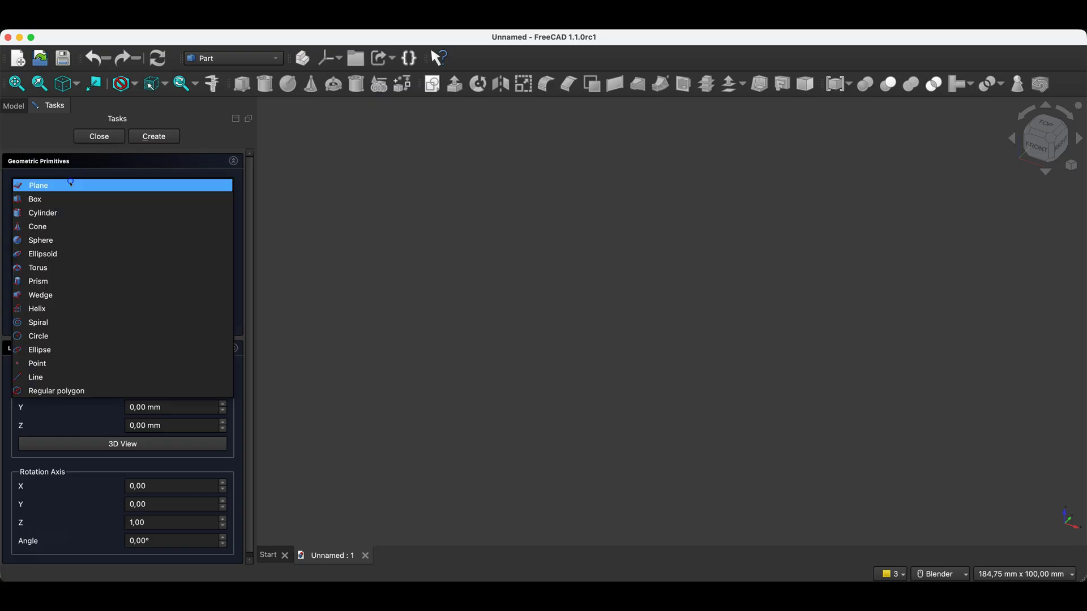
click(58, 309)
click(134, 219)
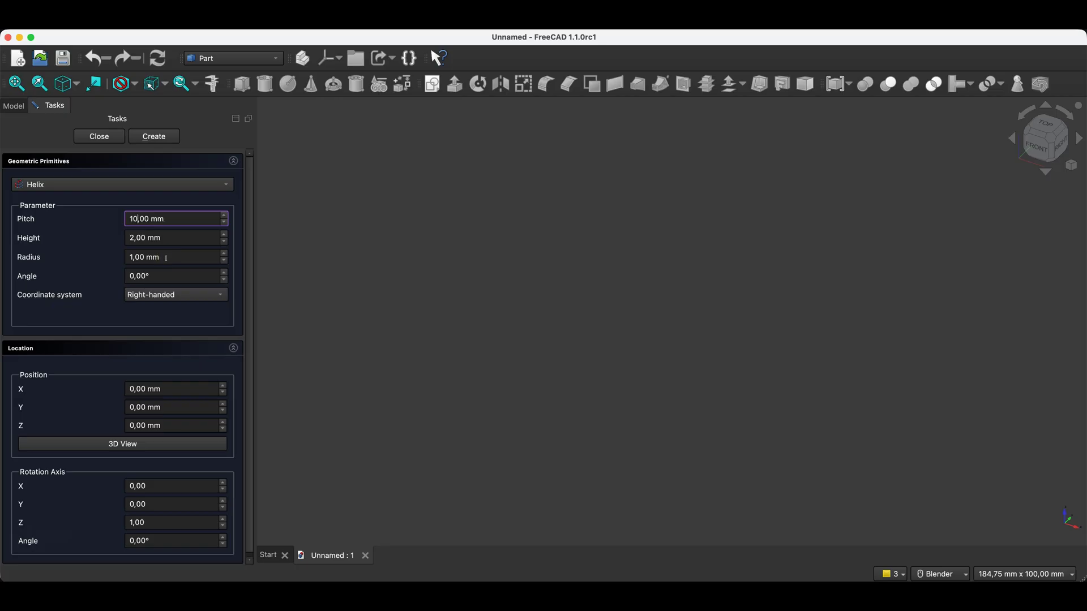
click(133, 238)
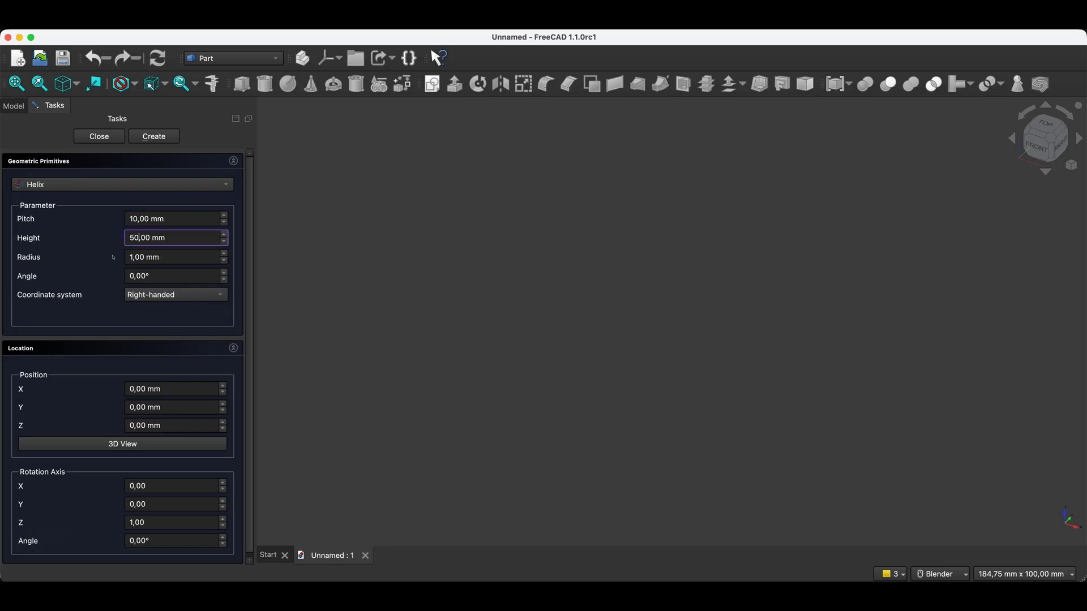
double_click(134, 258)
text(30)
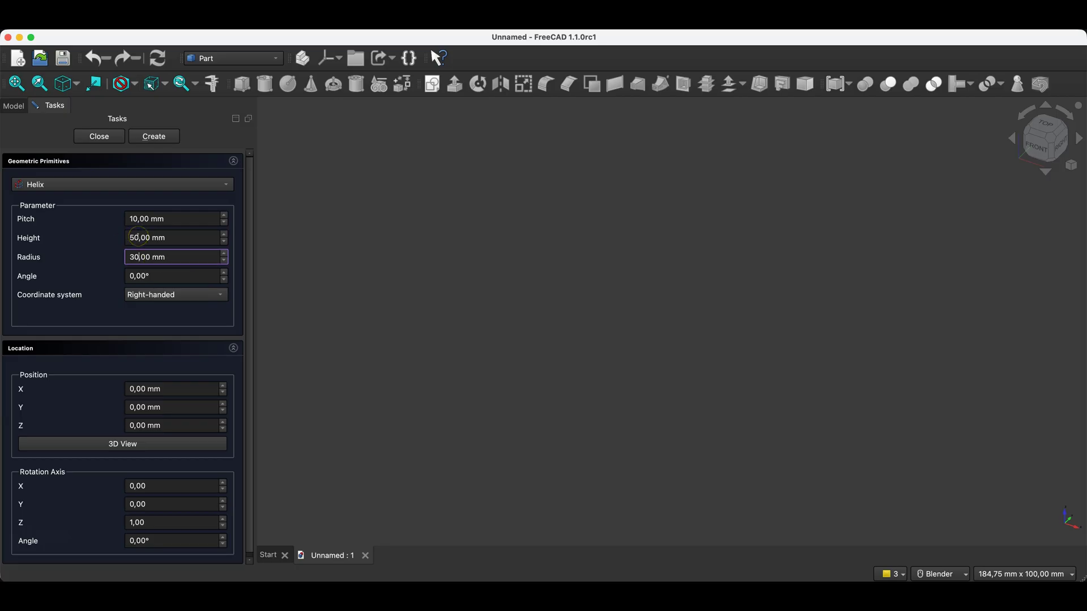
click(155, 137)
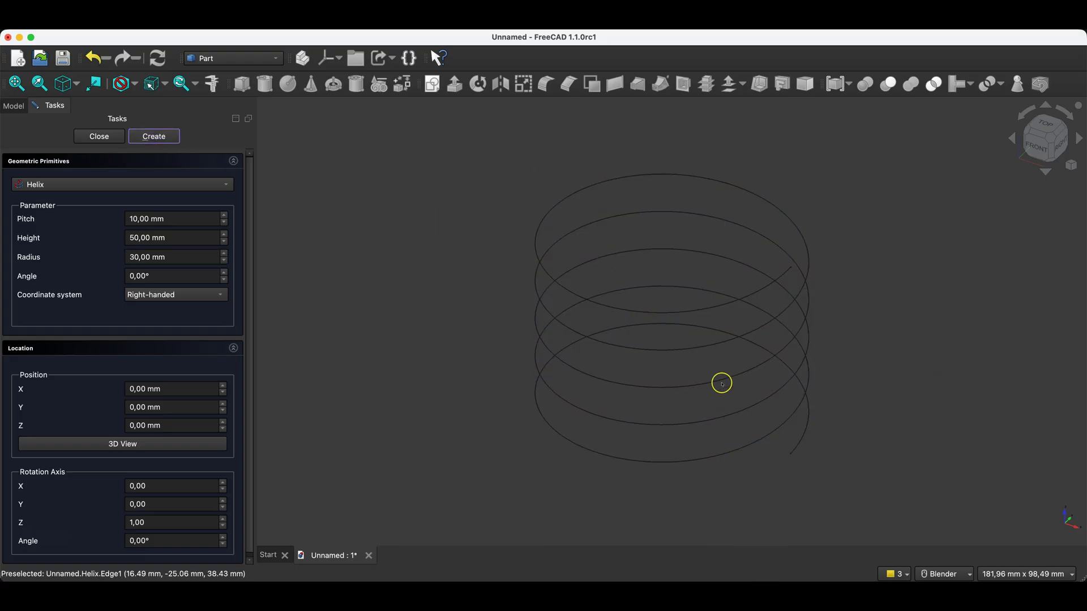
click(99, 137)
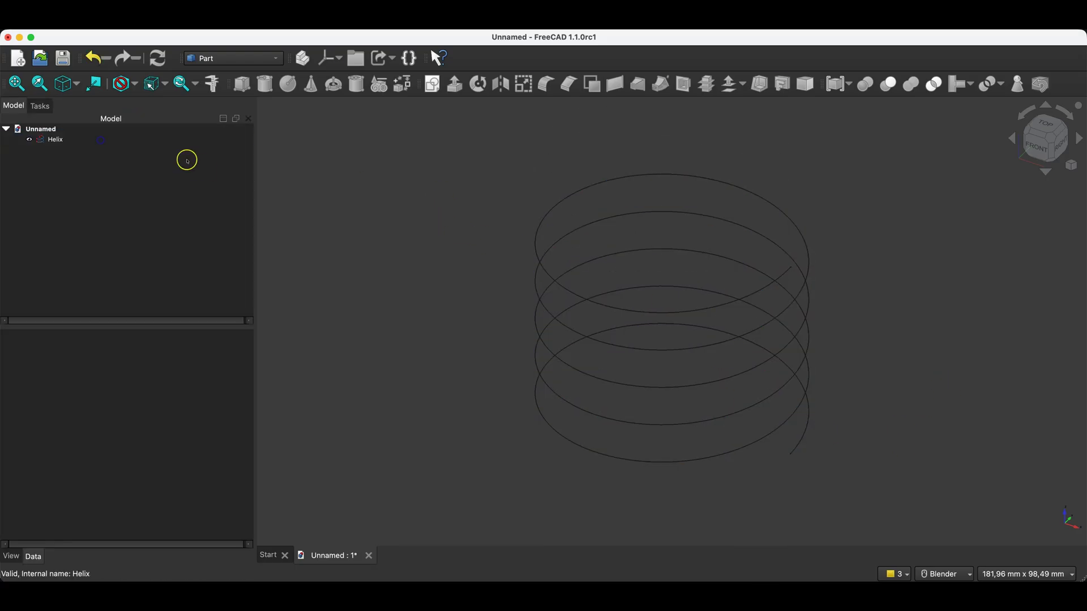
Switch to the Part Design workbench, create a new body and place the helix in it as its base feature
click(238, 58)
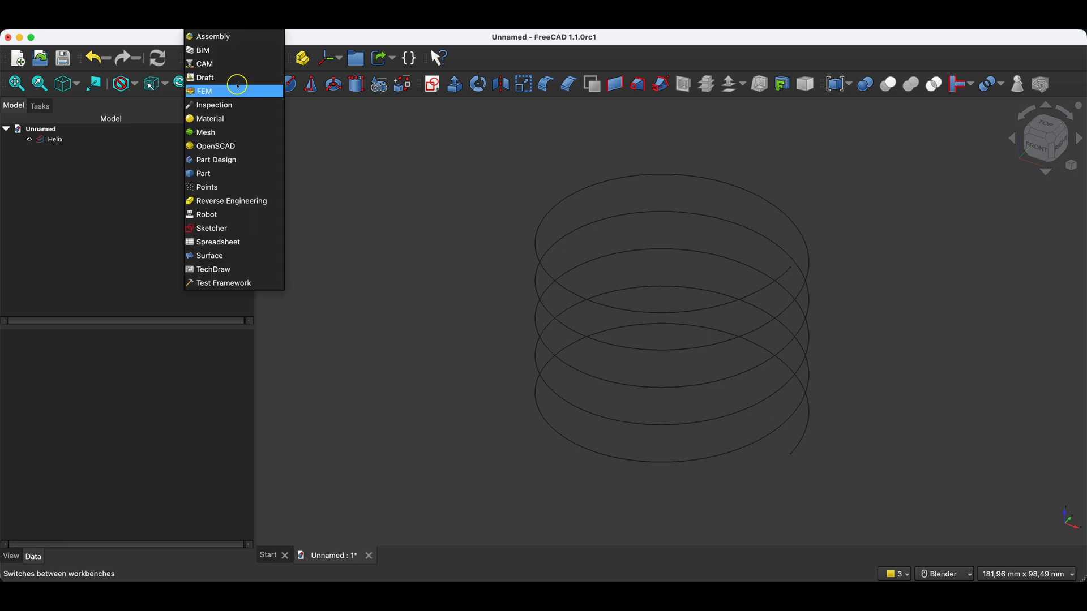
click(234, 161)
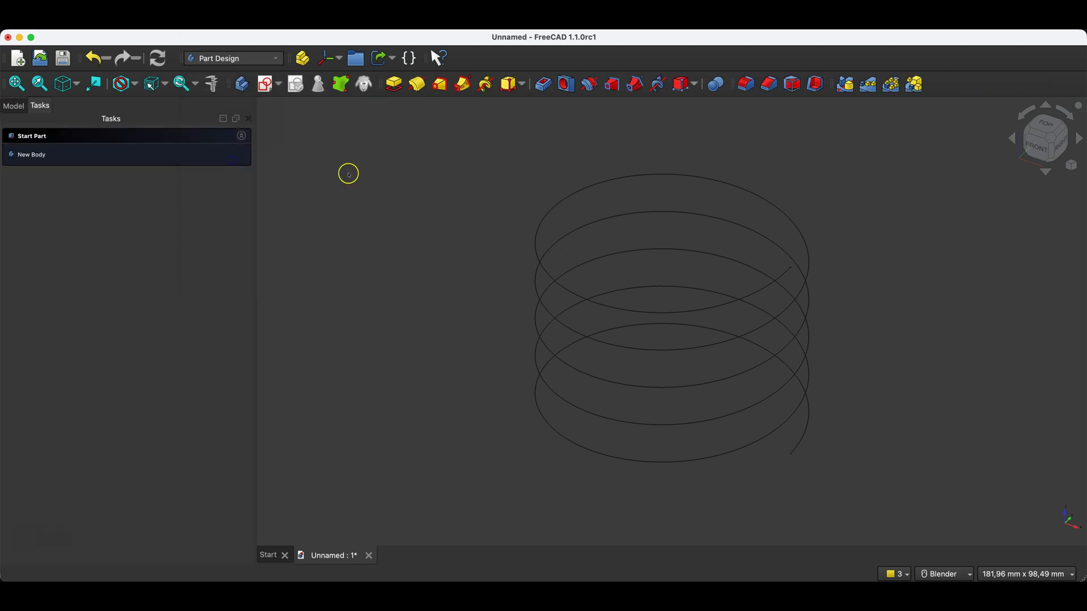
click(17, 106)
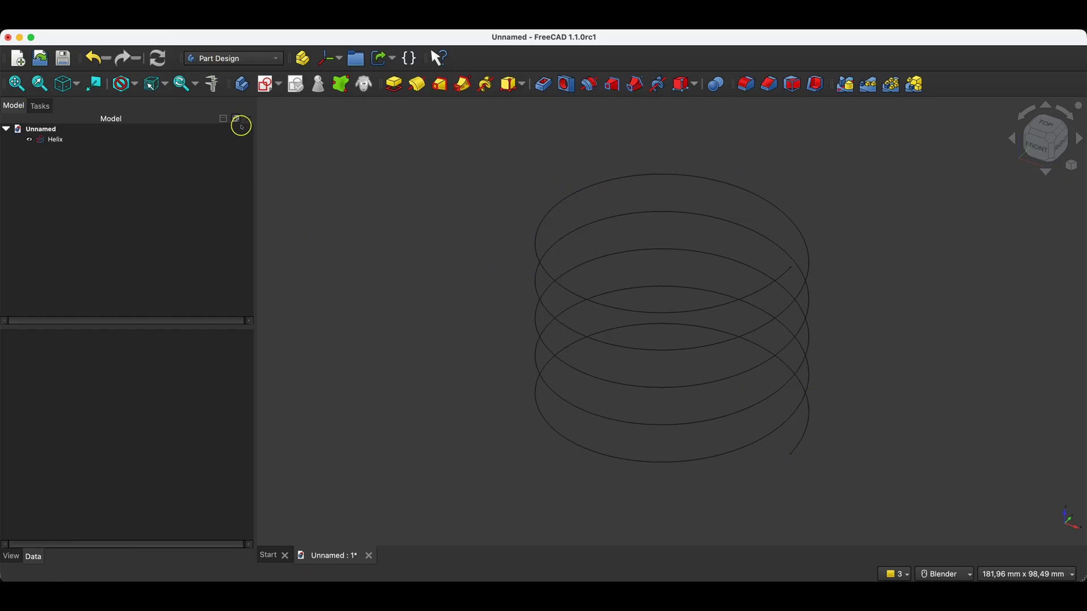
click(242, 86)
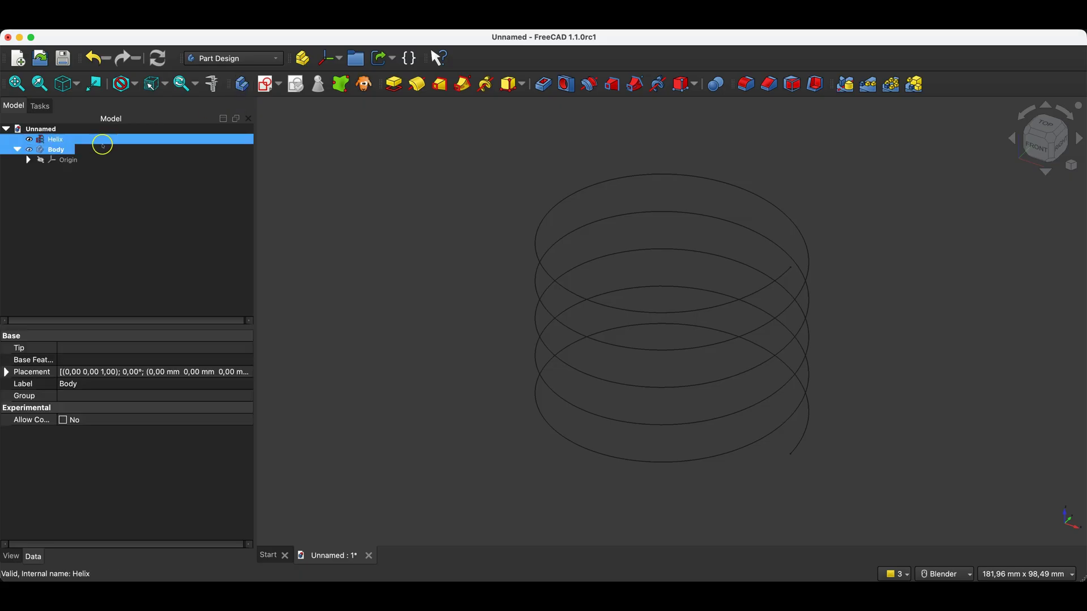
mouse_move(55, 139)
mouse_down()
mouse_move(70, 145)
mouse_move(57, 139)
mouse_move(55, 149)
mouse_up()
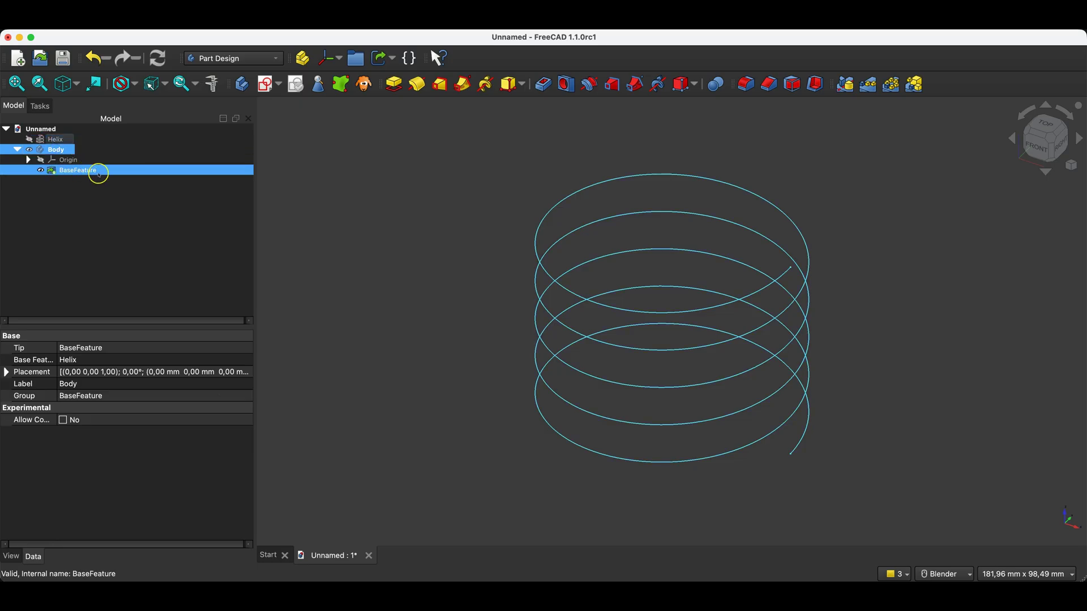
click(331, 147)
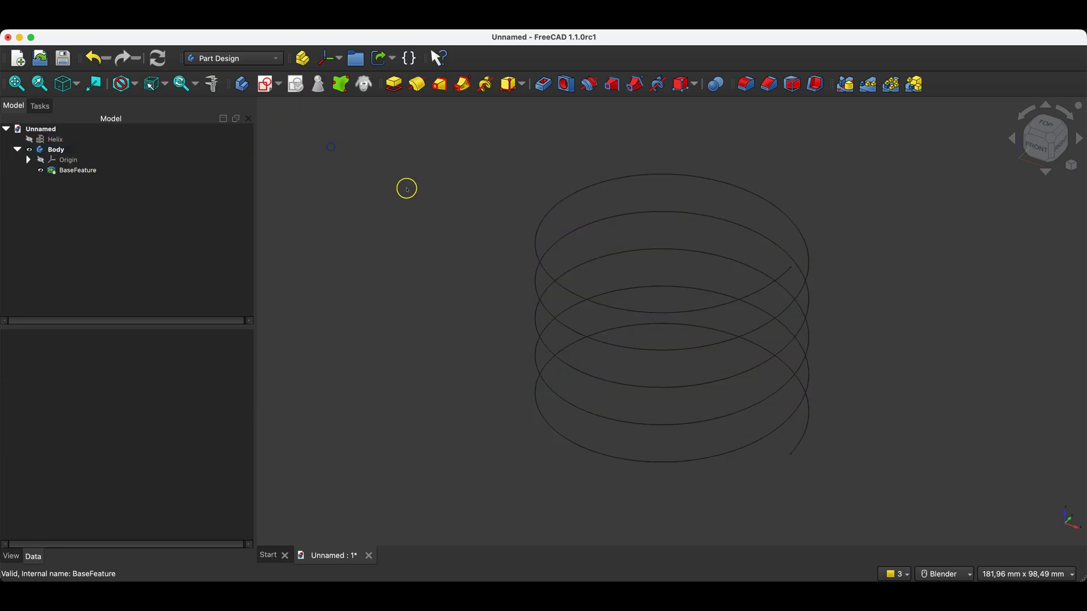
Create a sketch on the XZ plane and project the helix into it as external geometry
click(266, 84)
mouse_move(769, 502)
middle_down()
mouse_move(691, 453)
mouse_move(628, 454)
mouse_move(718, 487)
mouse_move(711, 401)
middle_up()
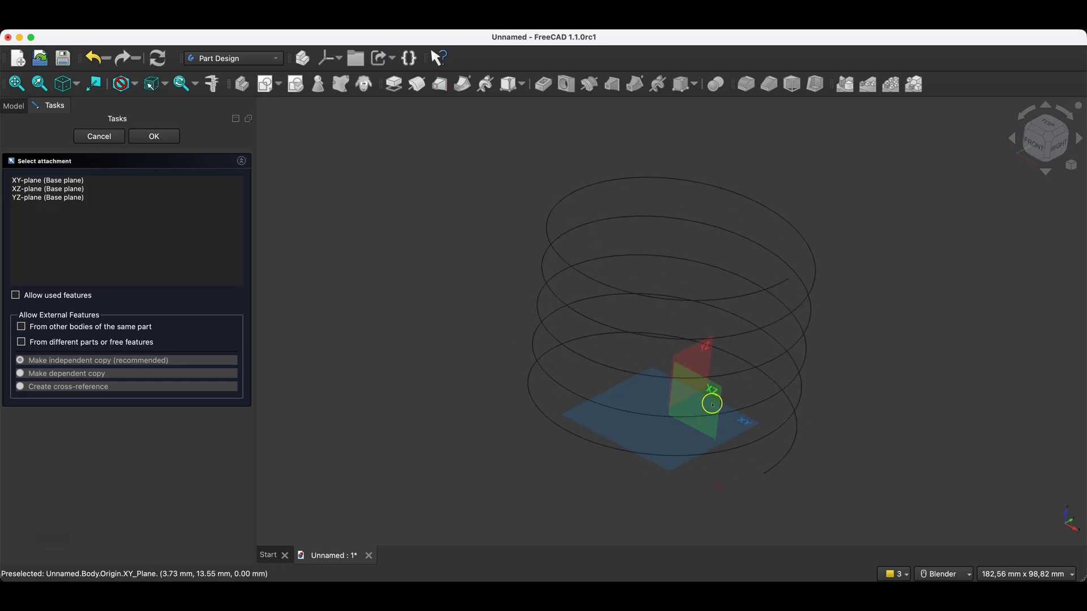
click(718, 393)
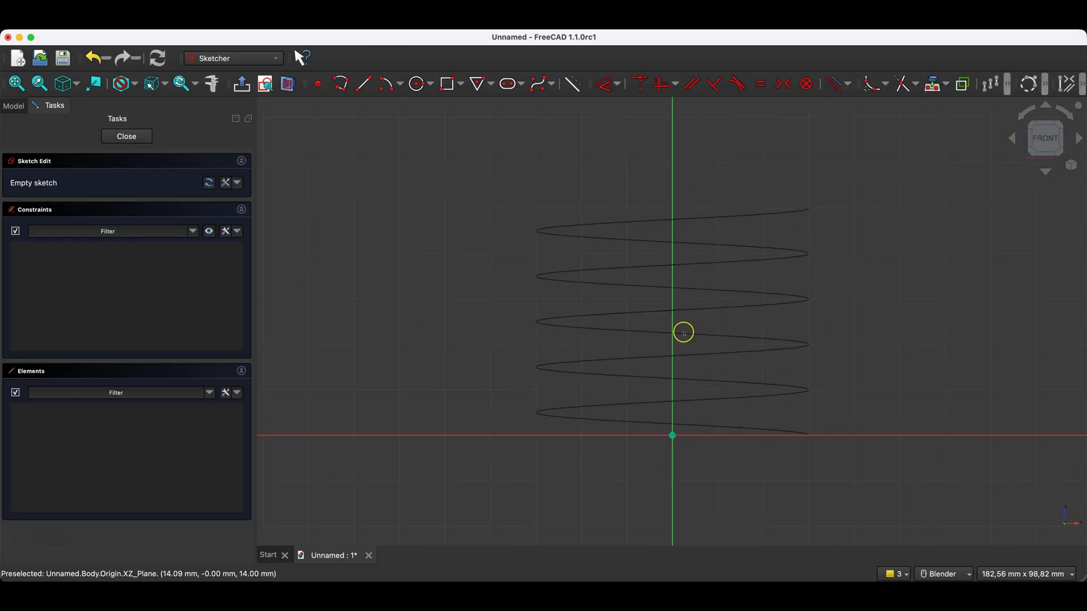
middle_drag(874, 283, 855, 318)
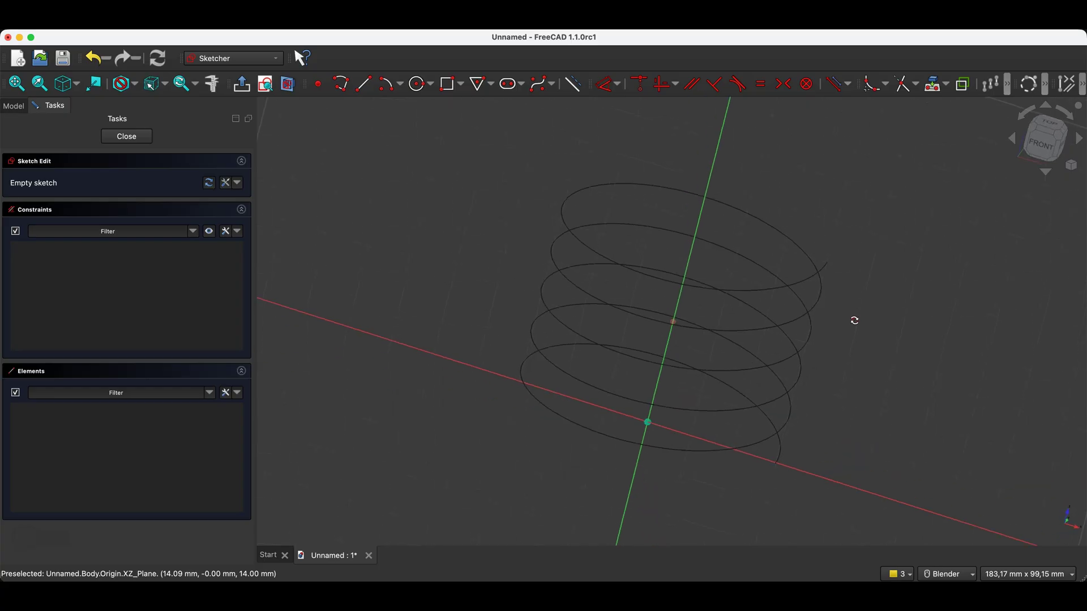
click(935, 84)
click(777, 461)
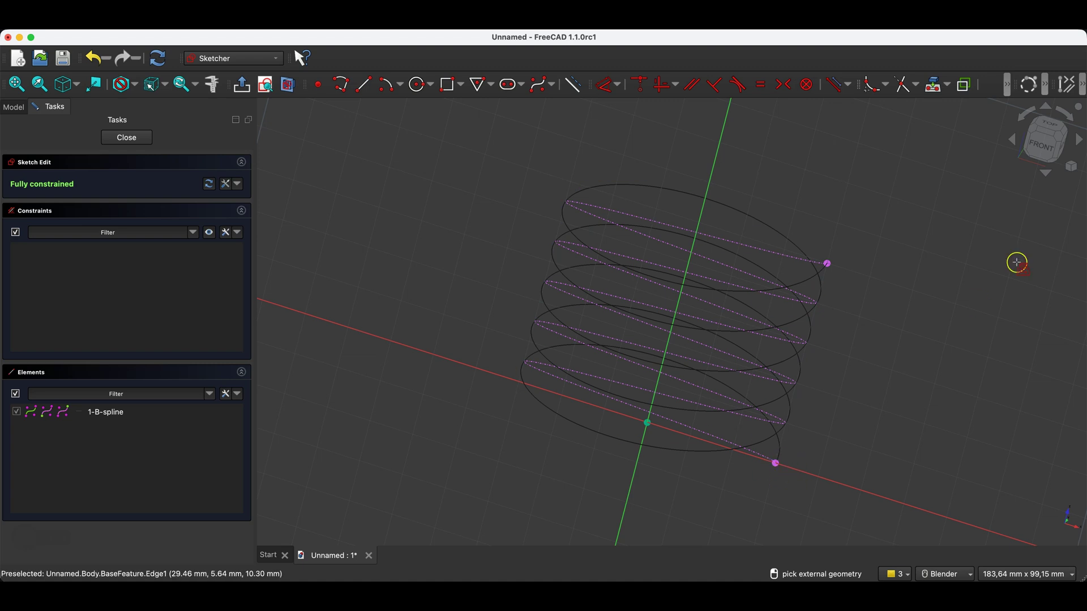
Draw a circle with a 3 mm diameter centred on the helix's lower endpoint and close the sketch
click(1042, 152)
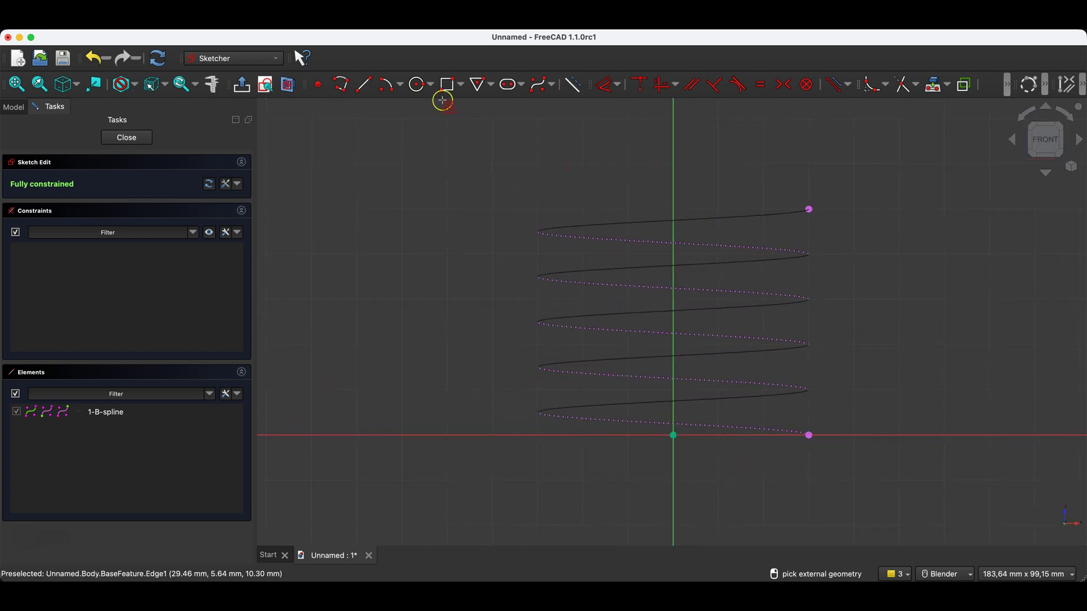
click(420, 85)
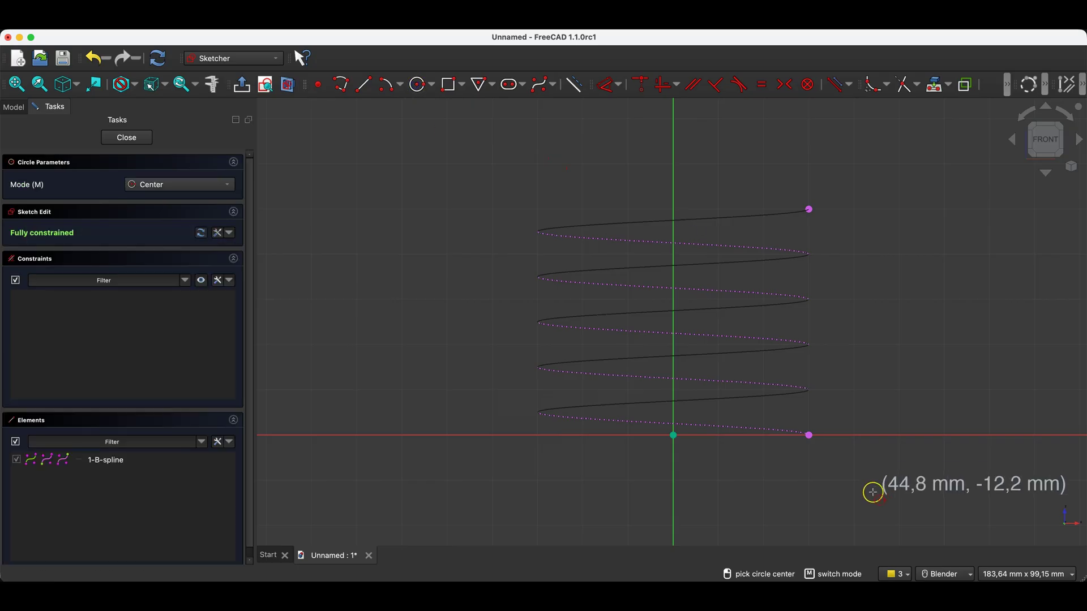
click(809, 435)
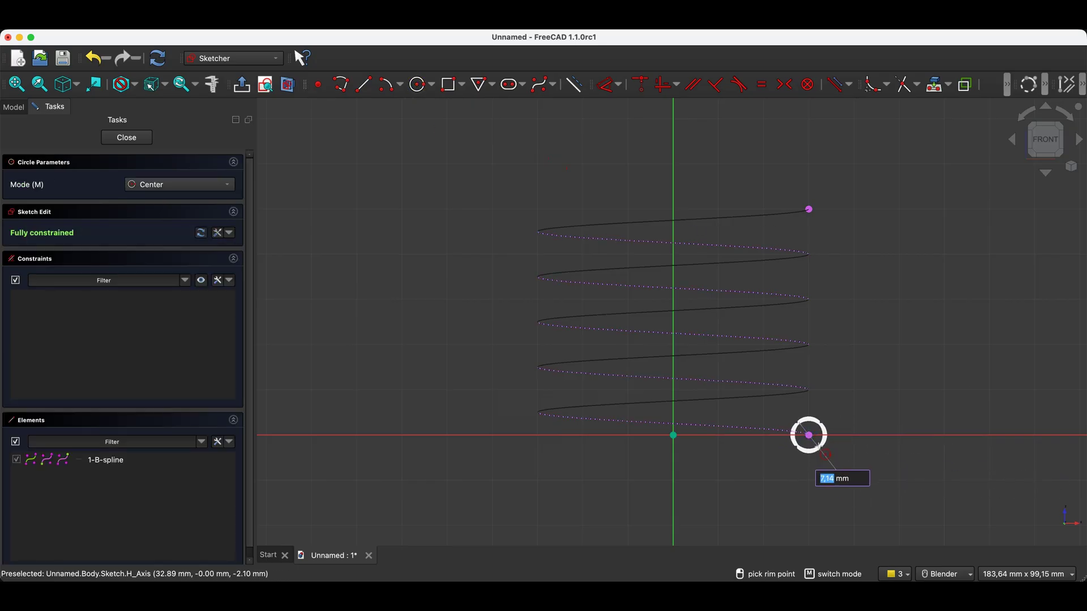
text(3)
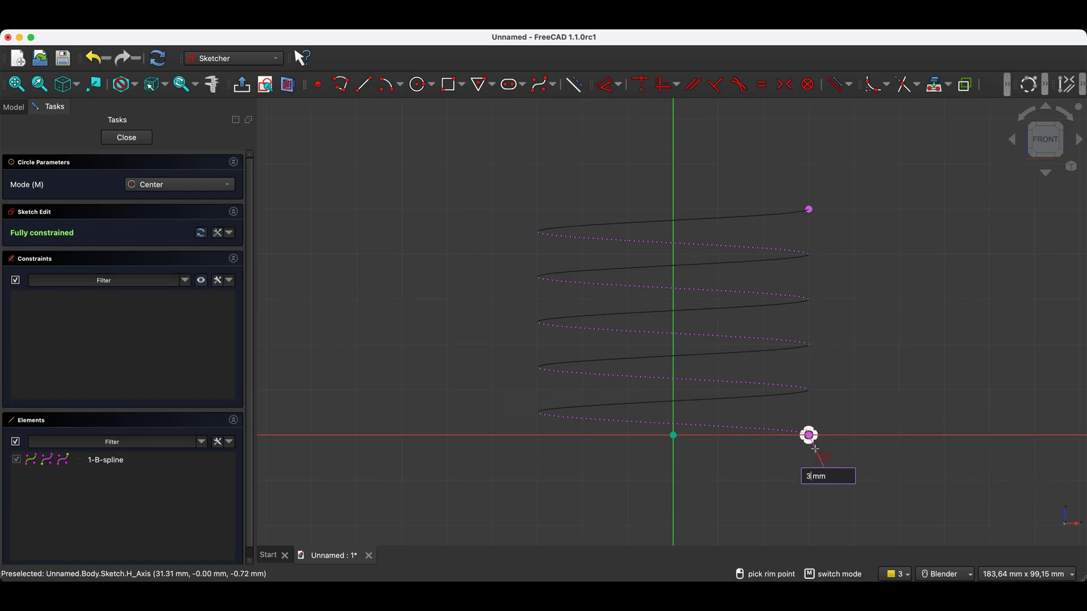
key(Return)
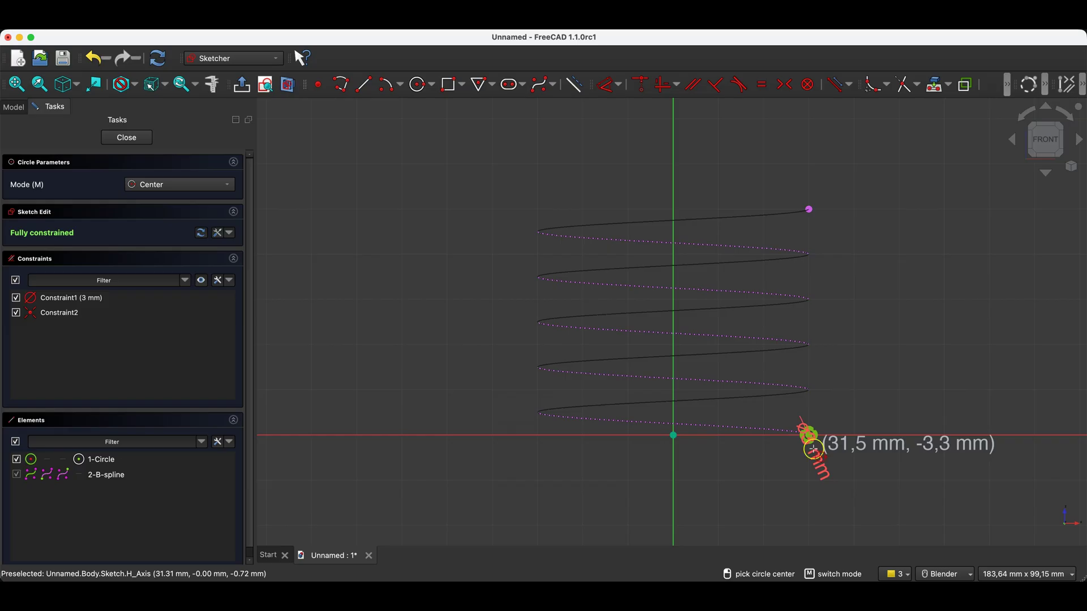
click(136, 138)
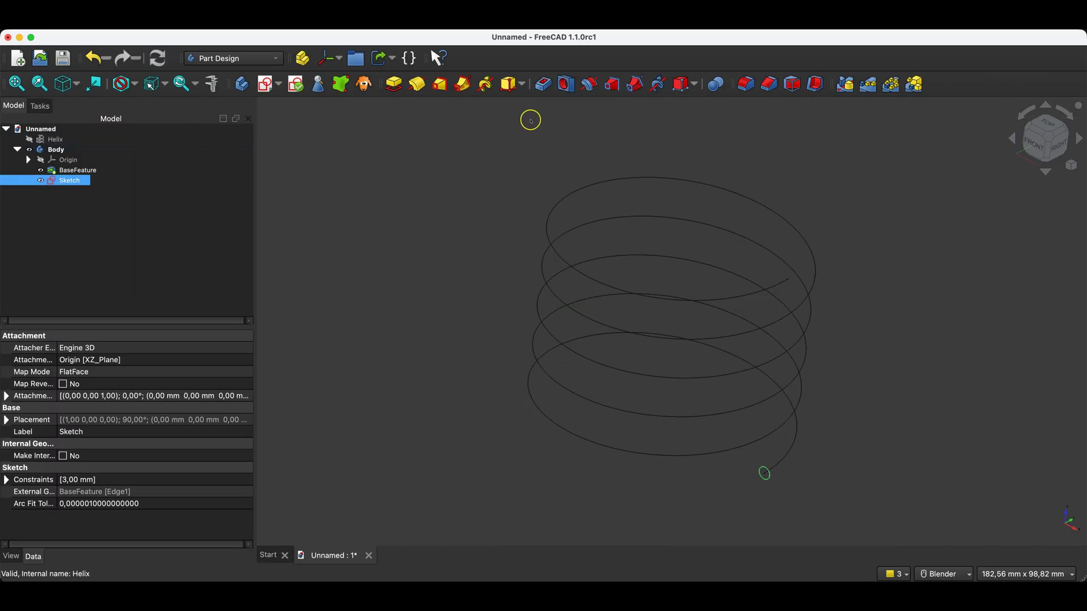
Create an additive pipe that sweeps the circle sketch along the base feature's helix edge
click(465, 91)
click(30, 258)
click(766, 474)
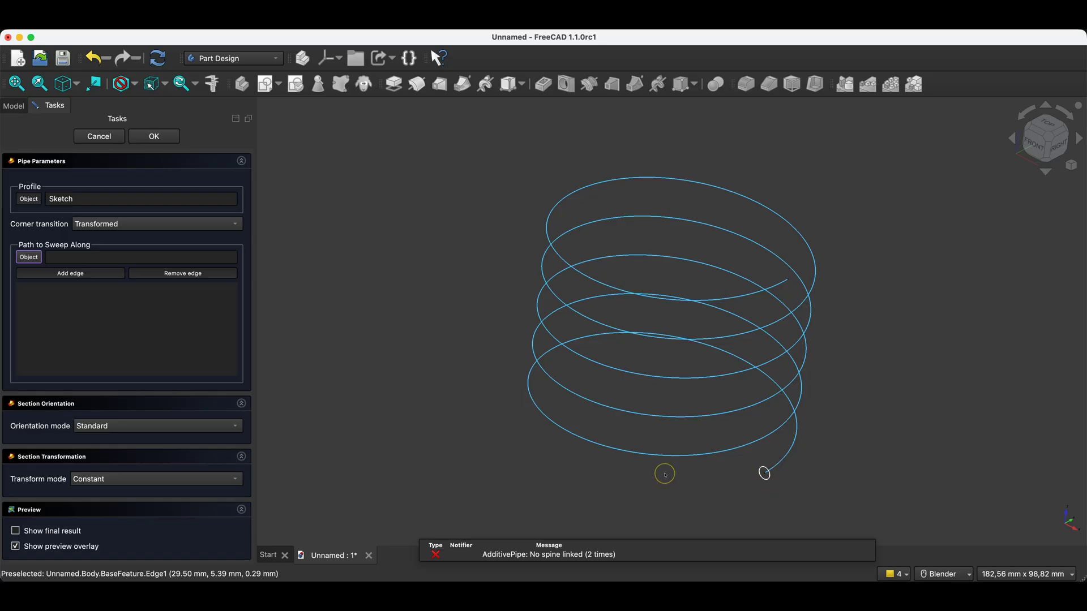
click(708, 427)
click(150, 138)
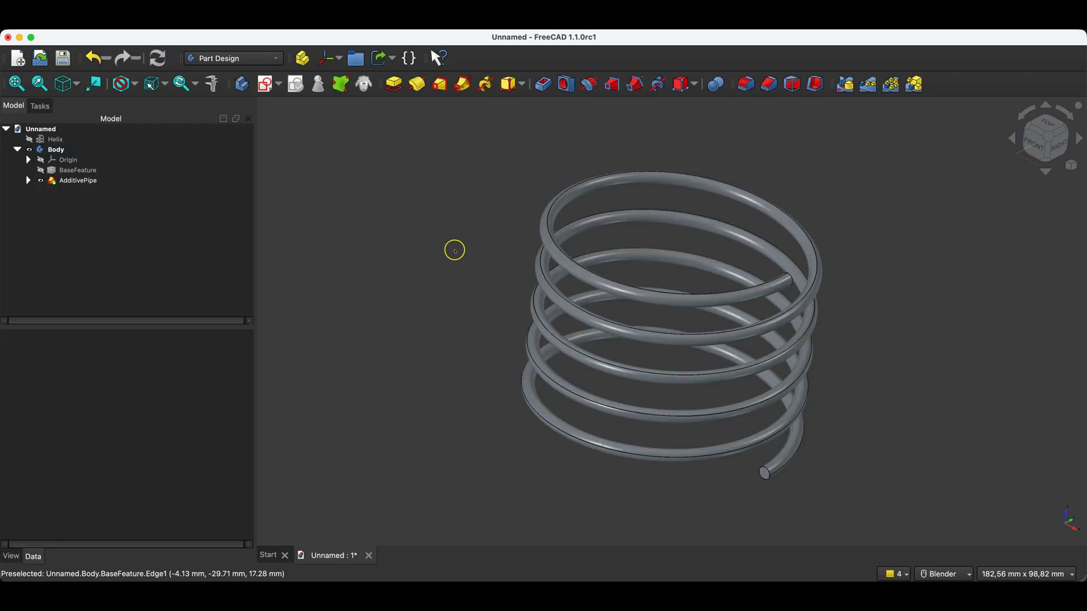
middle_drag(455, 251, 421, 271)
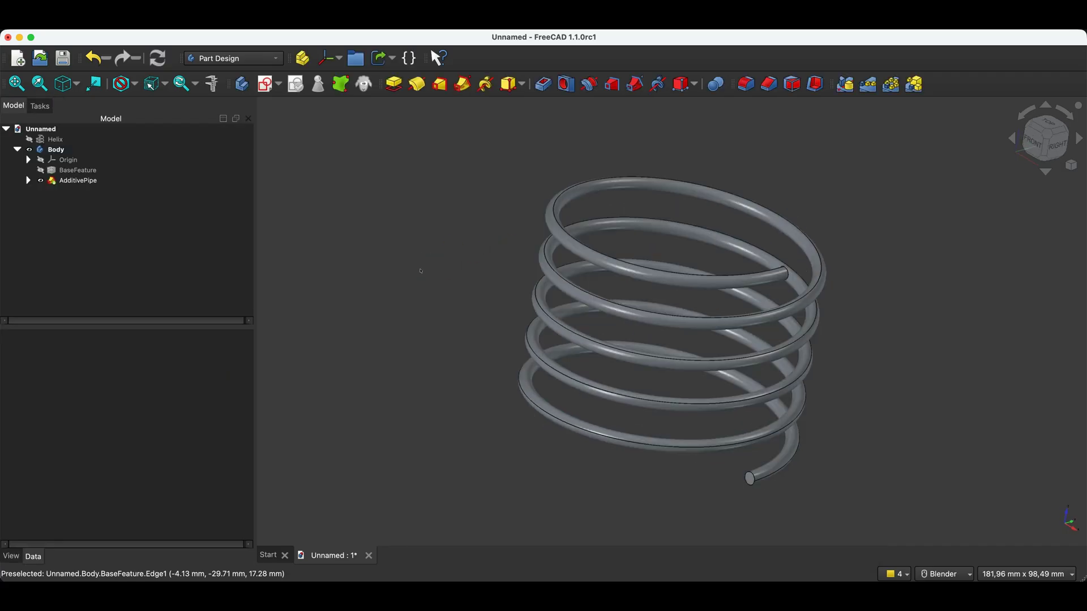